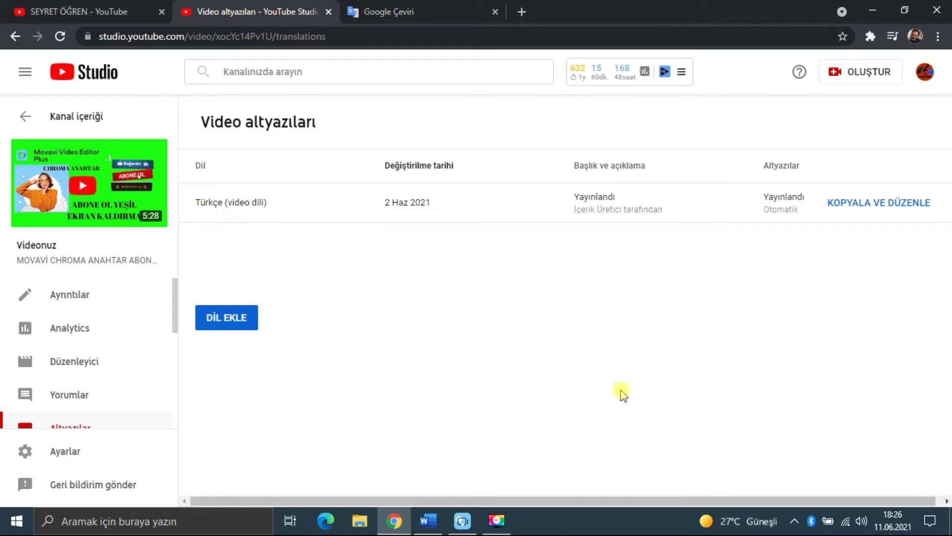
Make an editable copy of the Turkish auto transcript, confirm the overwrite, and scroll to its top
left_click(856, 210)
left_click(645, 317)
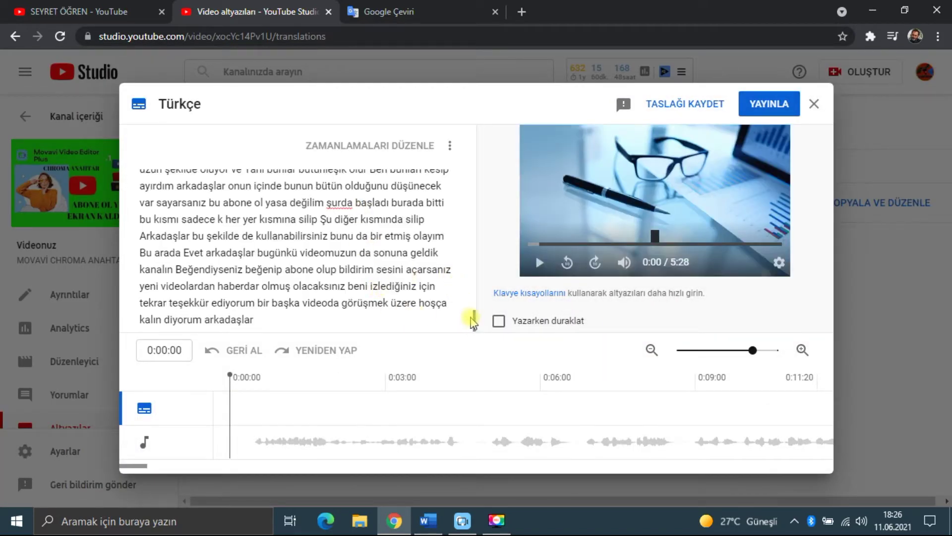
left_click_drag(473, 318, 472, 173)
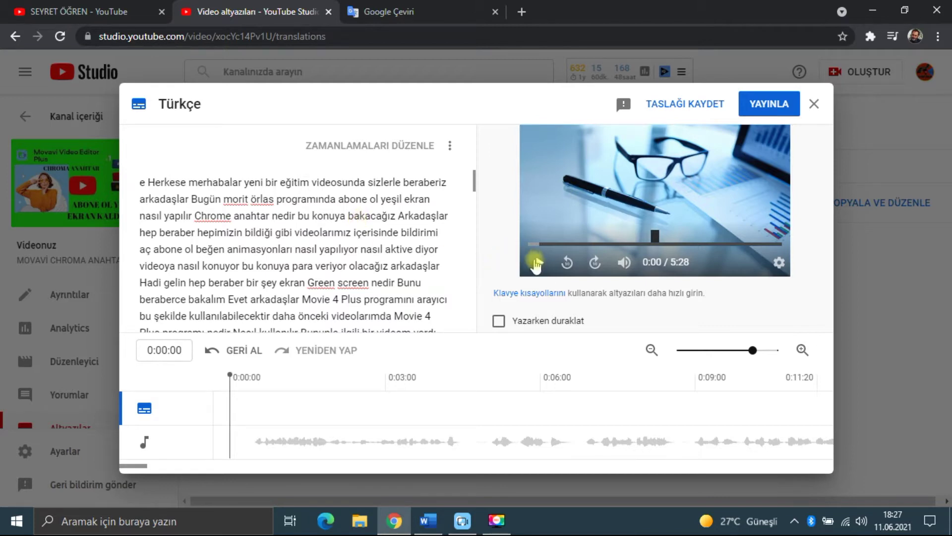
Replace 'morit örlas' with 'movavieditör plus' and delete the stray 'e' before 'Herkese merhabalar'
left_click_drag(274, 199, 227, 207)
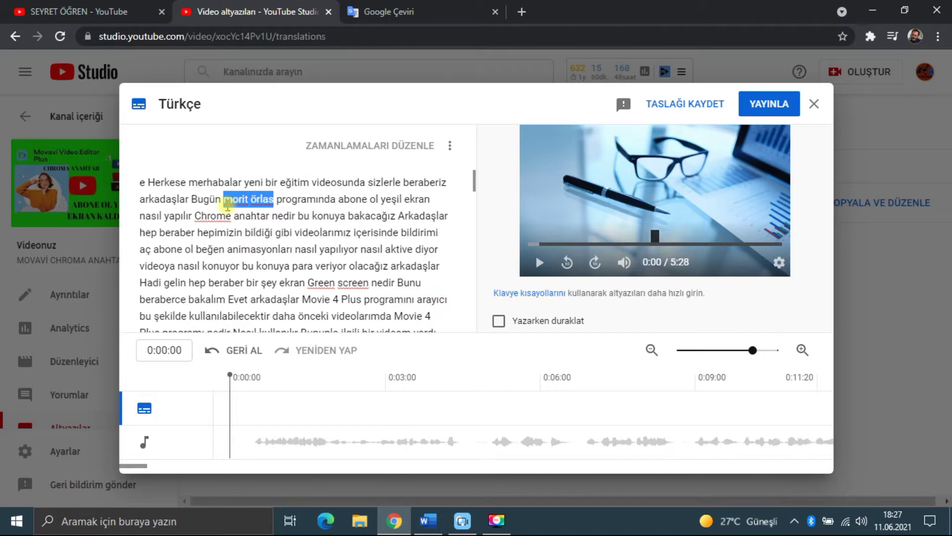
type("mo")
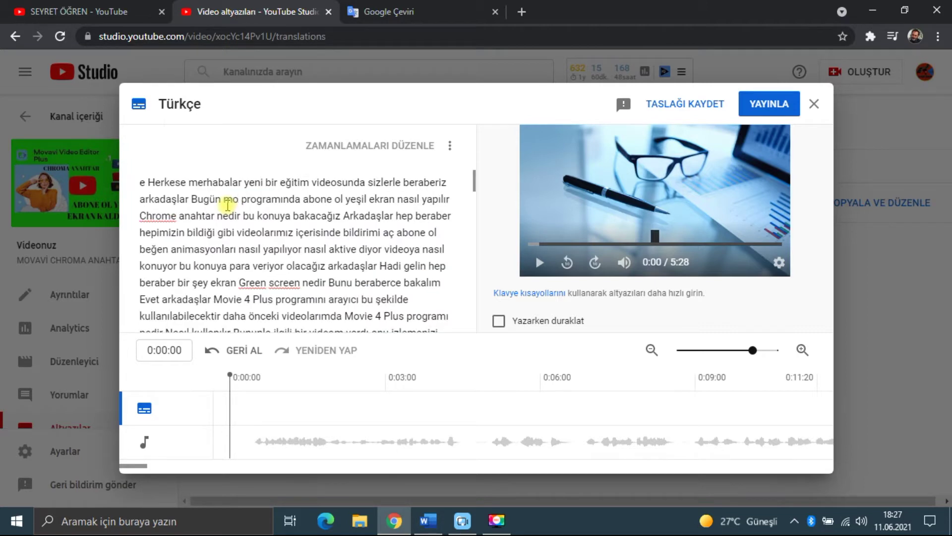
type("vavi editör p")
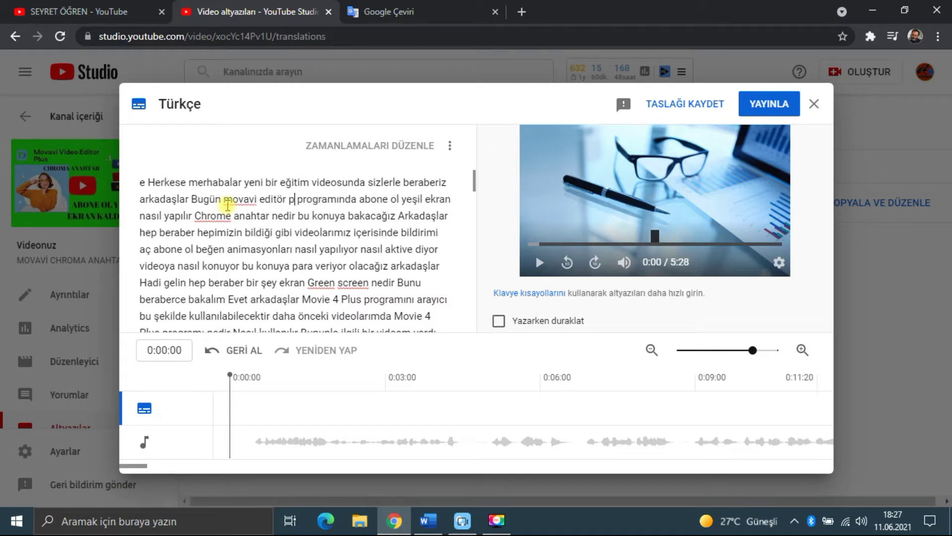
type("lus")
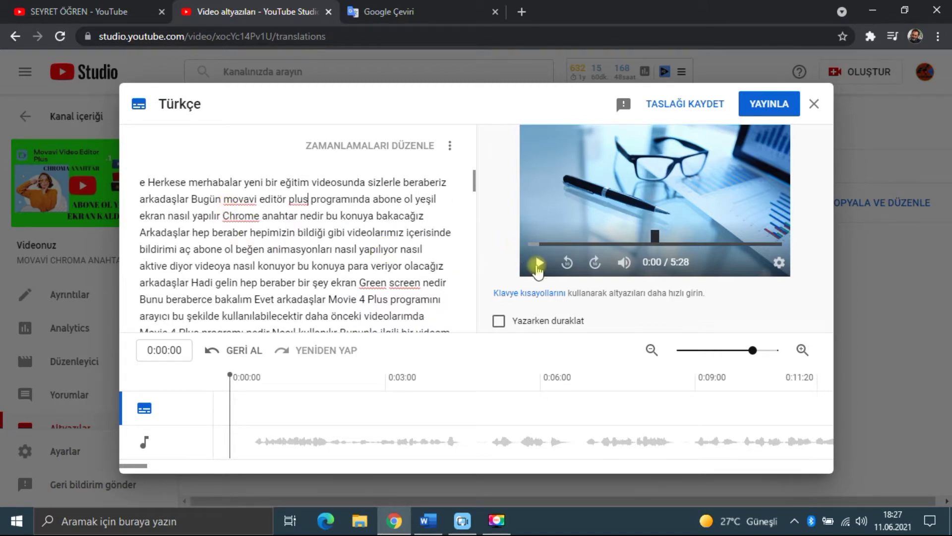
left_click(539, 263)
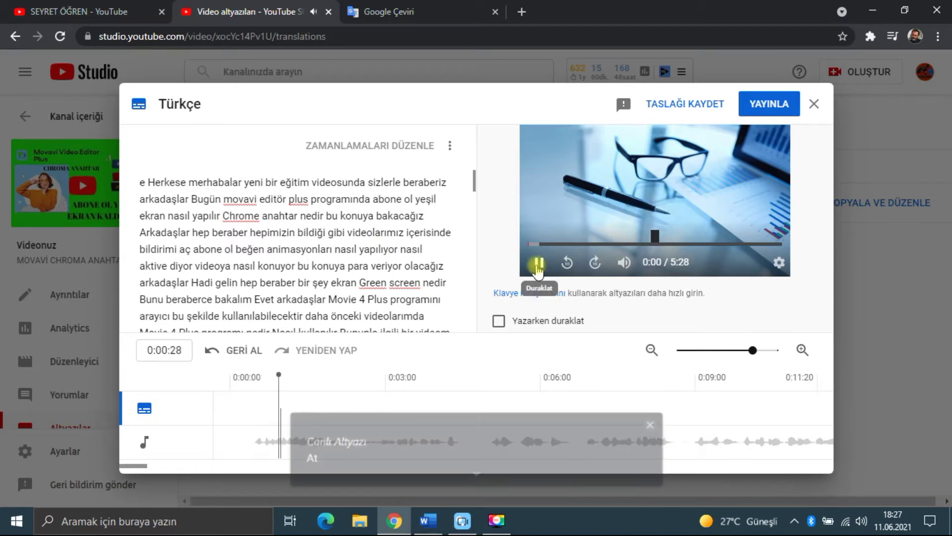
left_click(539, 262)
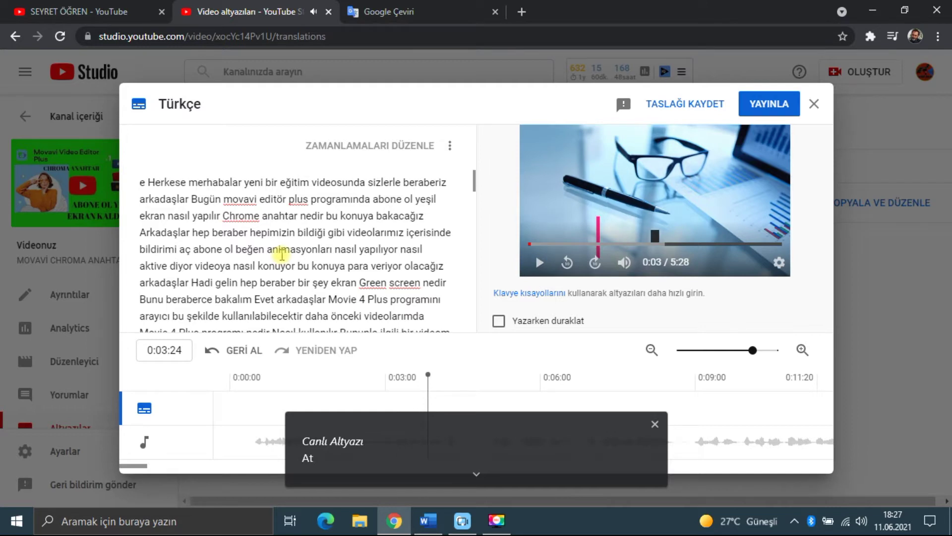
key("BackSpace")
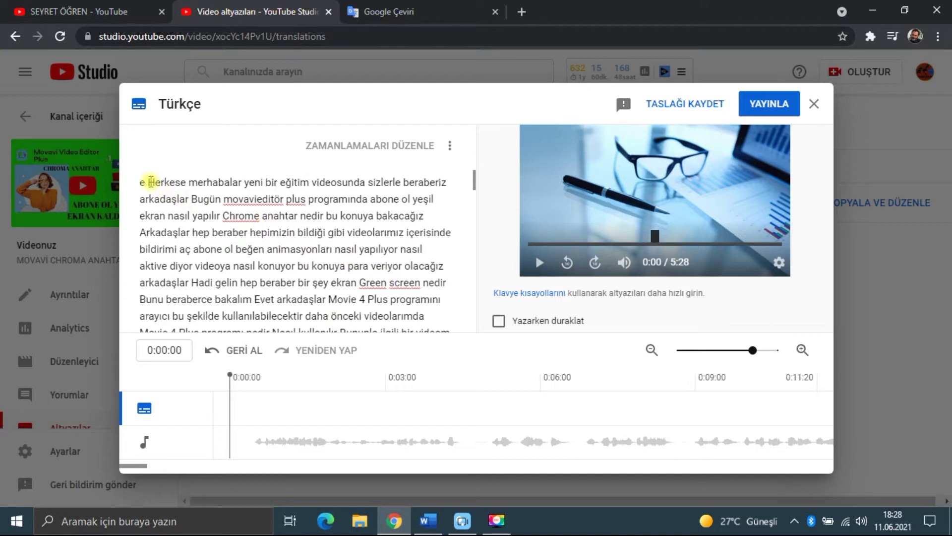
key("BackSpace")
key("BackSpace")
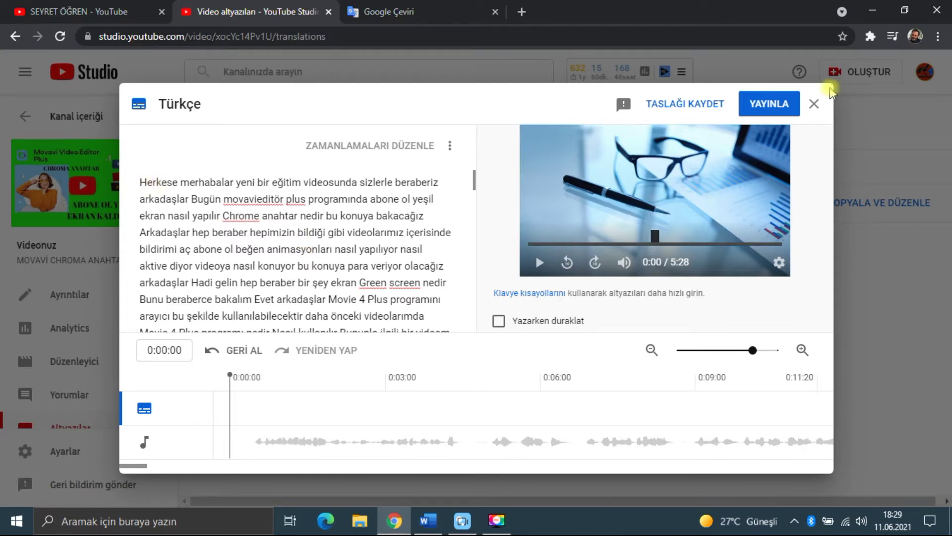
Publish the Turkish subtitles, reopen the Türkçe (video dili) track to check timings, and publish again
left_click(766, 104)
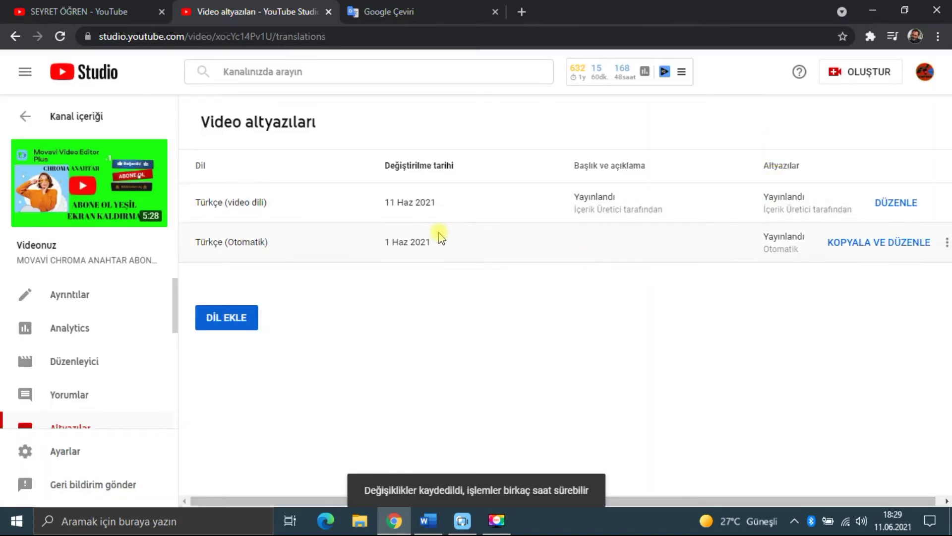
mouse_move(566, 242)
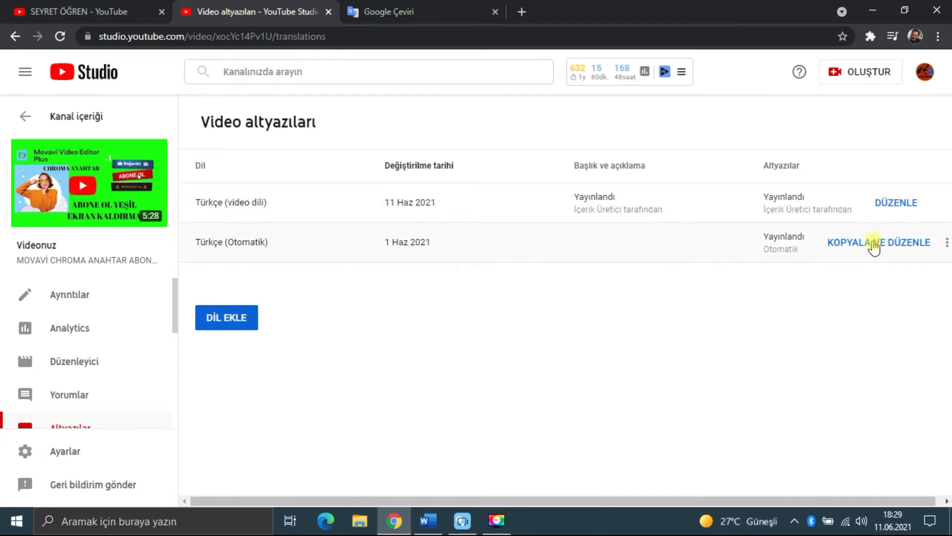
left_click(904, 204)
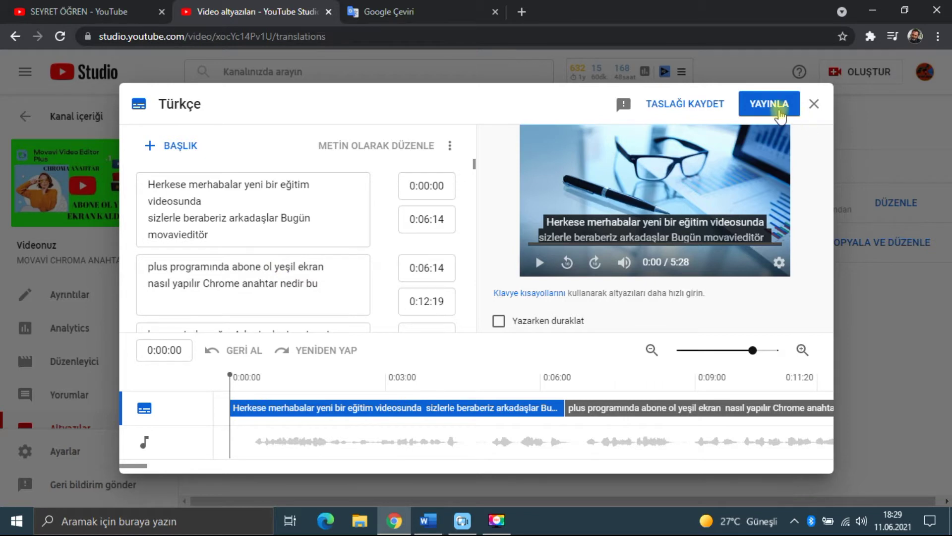
left_click(780, 115)
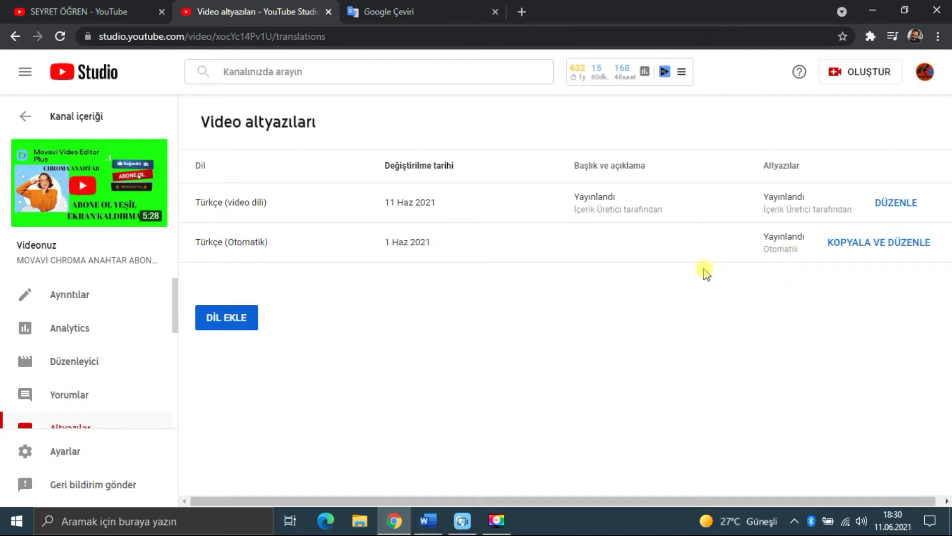
Paste the Turkish transcript into Google Translate's source box
left_click(419, 9)
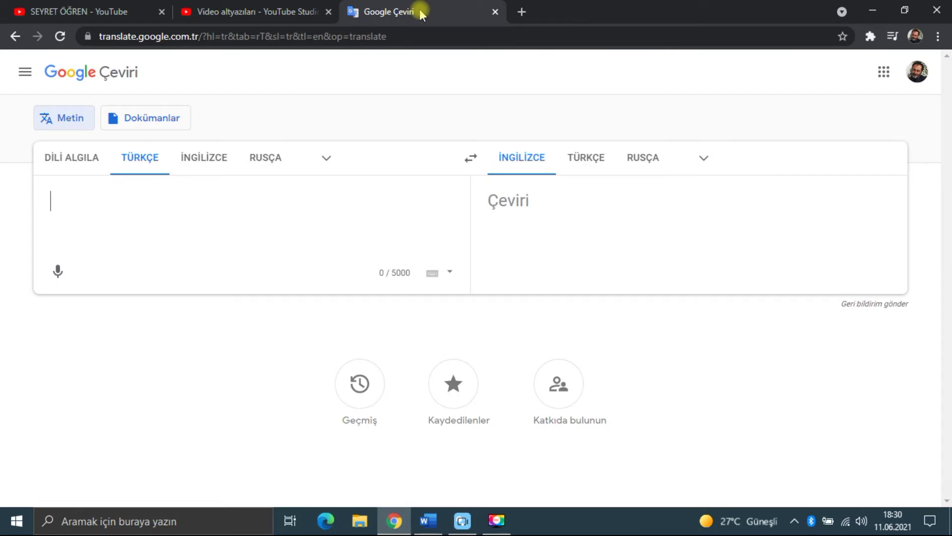
right_click(79, 203)
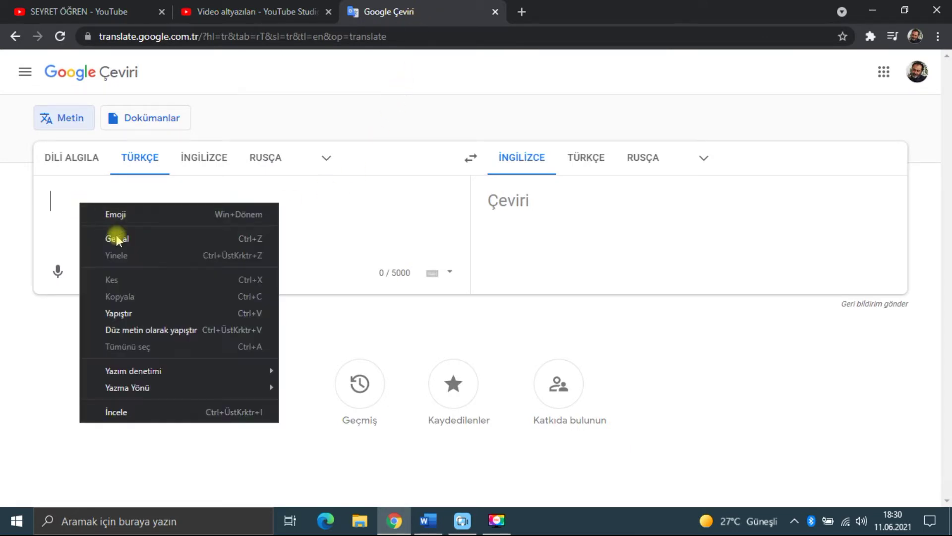
left_click(144, 310)
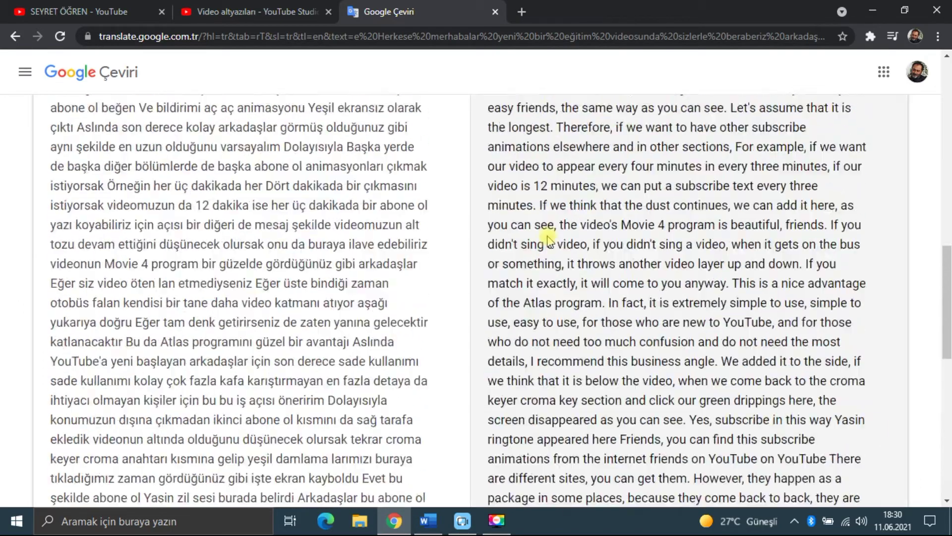
Copy the full English translation and go back to the YouTube Studio subtitles page
scroll(544, 233, "up", 5)
scroll(546, 237, "up", 5)
scroll(549, 240, "up", 5)
triple_click(549, 235)
scroll(549, 235, "up", 4)
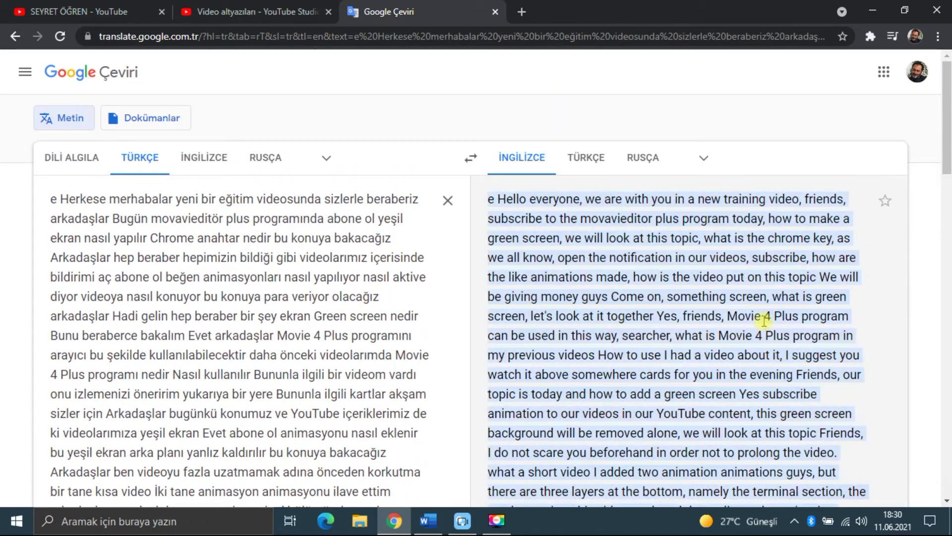
scroll(761, 314, "down", 8)
scroll(758, 303, "down", 10)
left_click(814, 316)
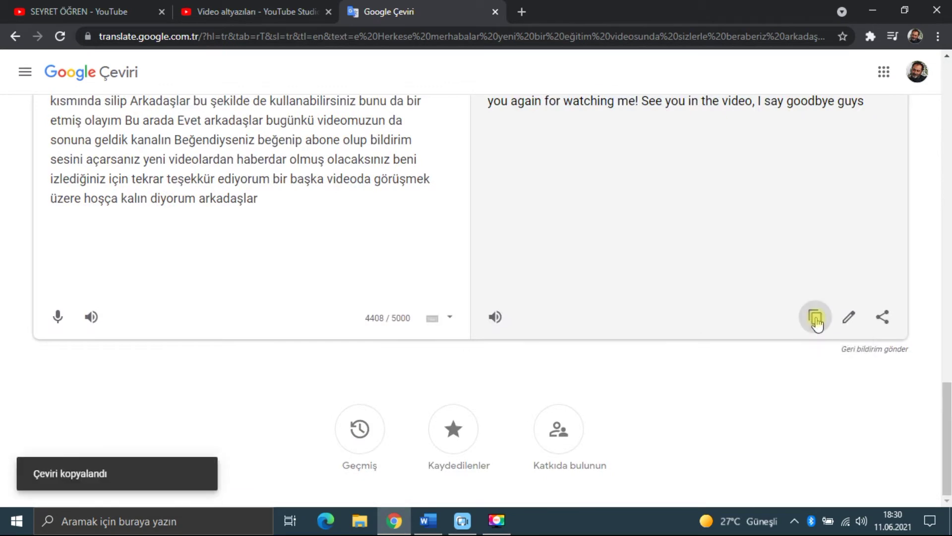
left_click(245, 18)
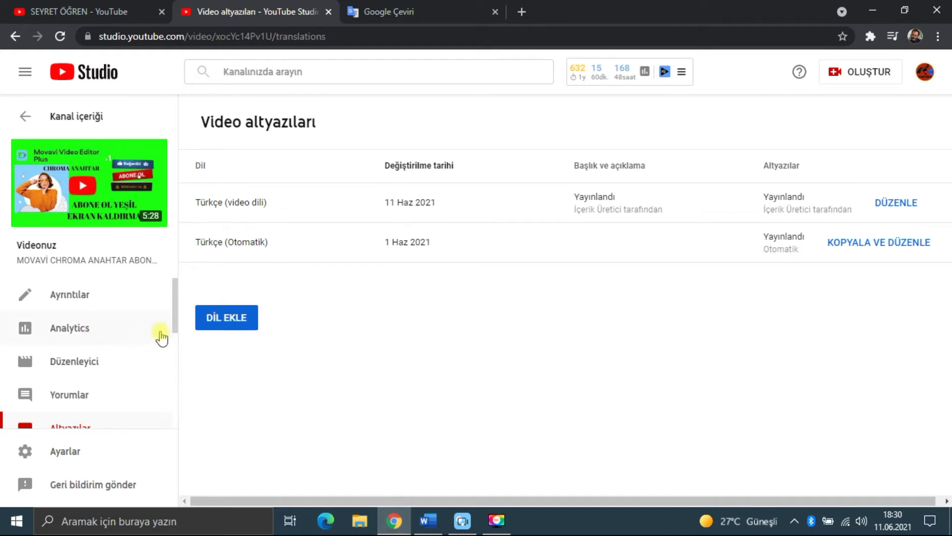
Open the video's details page and scroll down to the Dil ve altyazı sertifikası section
scroll(77, 402, "down", 1)
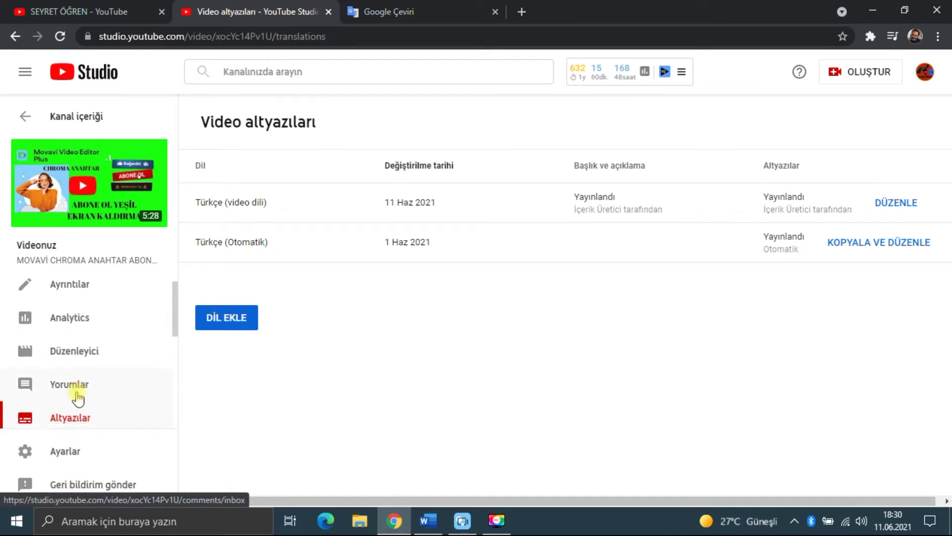
scroll(77, 348, "up", 1)
left_click(70, 296)
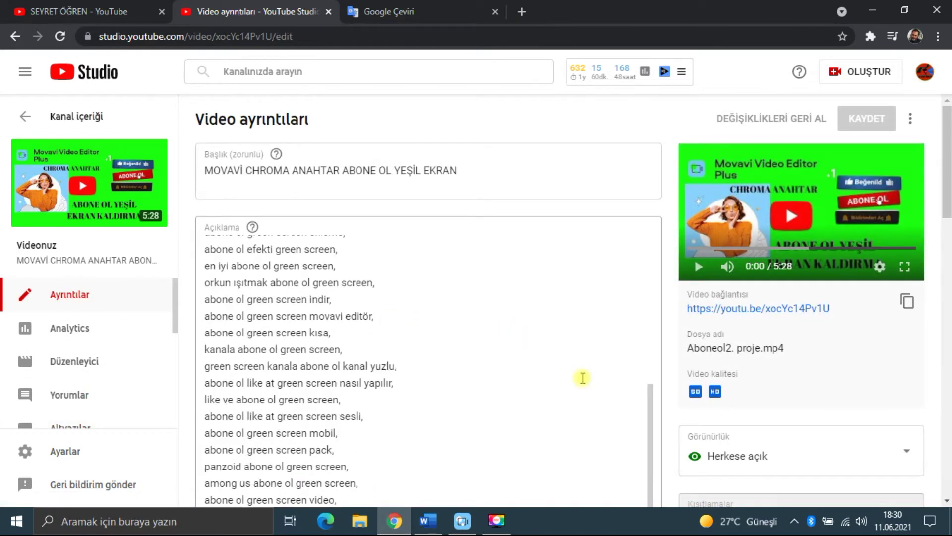
scroll(553, 176, "down", 2)
scroll(557, 227, "down", 2)
scroll(556, 226, "down", 5)
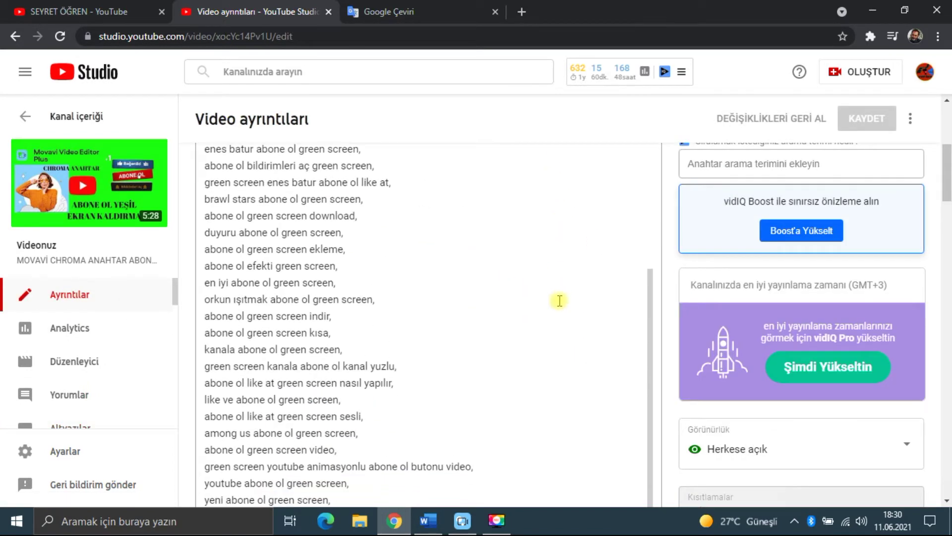
scroll(559, 300, "down", 5)
scroll(645, 347, "down", 3)
scroll(684, 367, "down", 6)
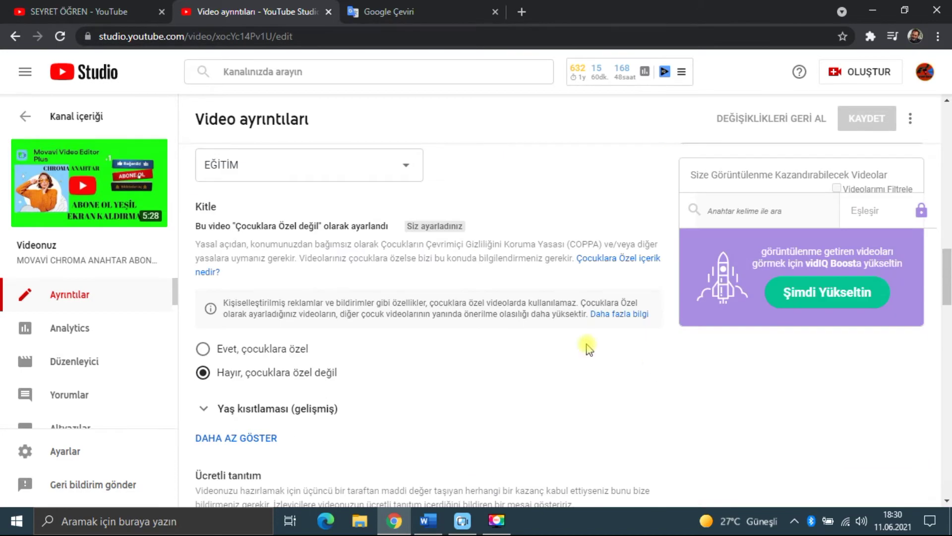
scroll(556, 342, "down", 5)
scroll(532, 336, "down", 8)
scroll(530, 342, "down", 3)
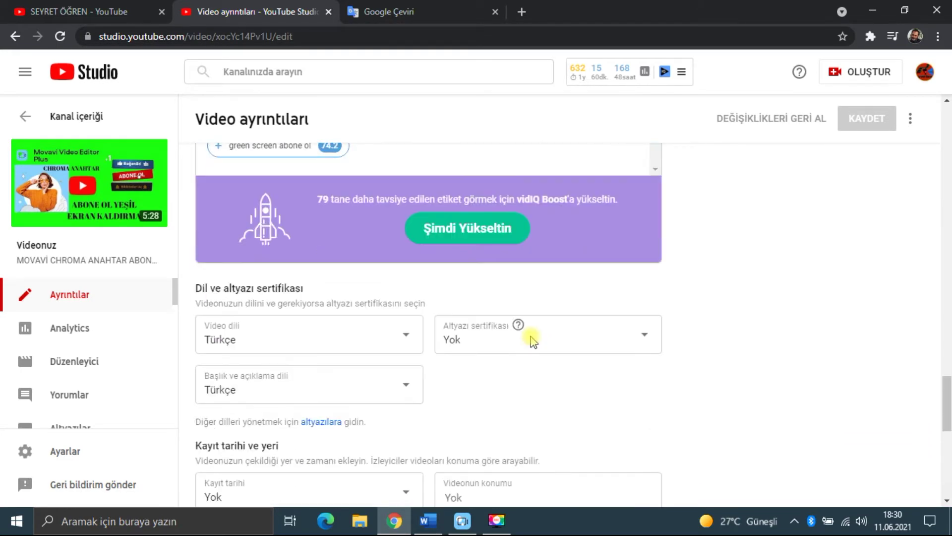
Pick İngilizce in the Video dili dropdown and save the video details
left_click(372, 347)
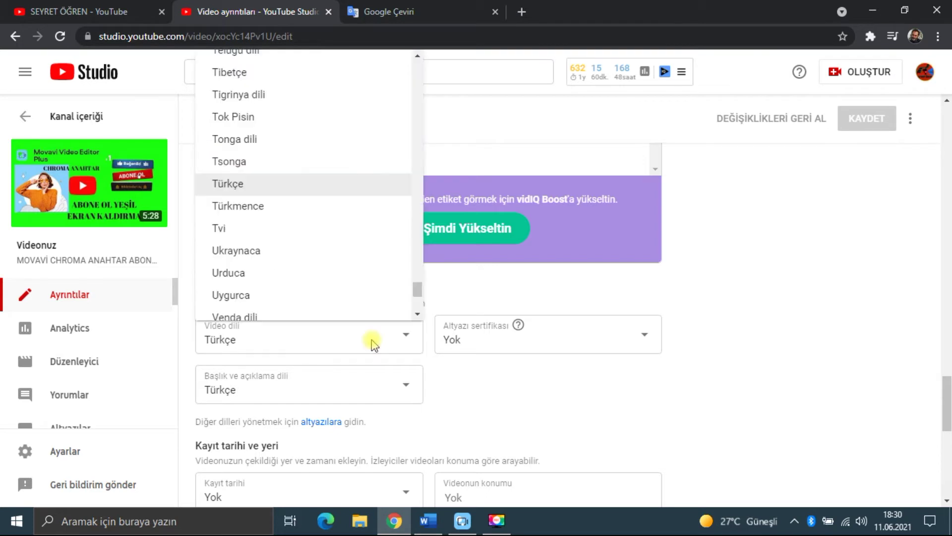
scroll(419, 287, "up", 2)
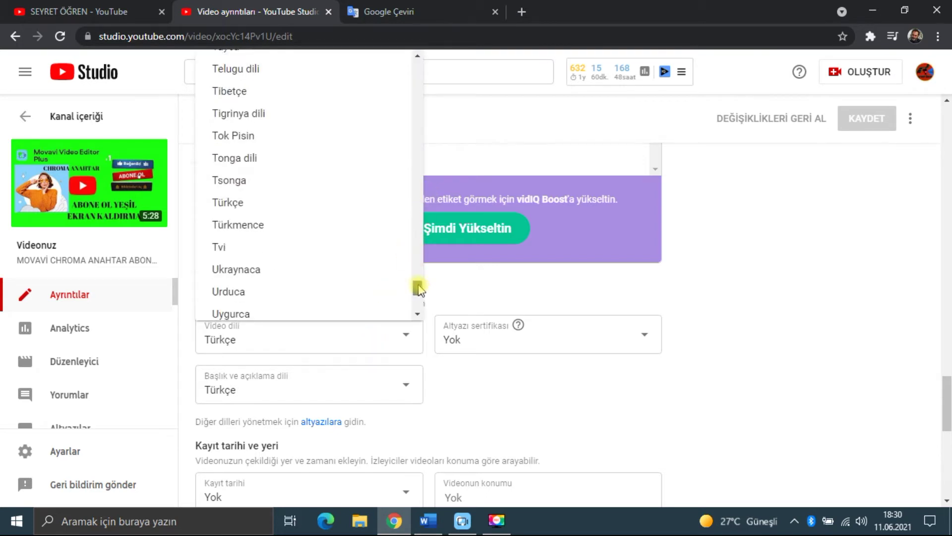
left_click_drag(418, 286, 415, 164)
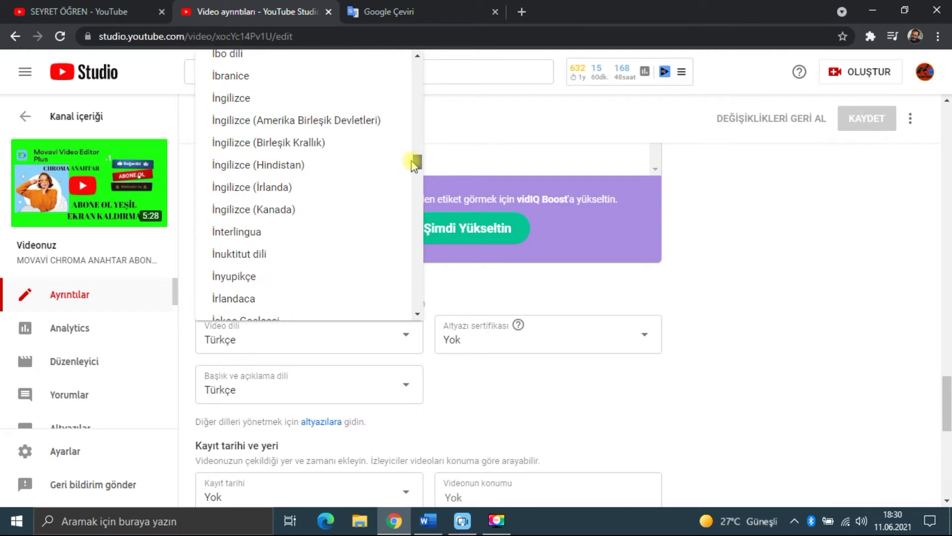
left_click(231, 98)
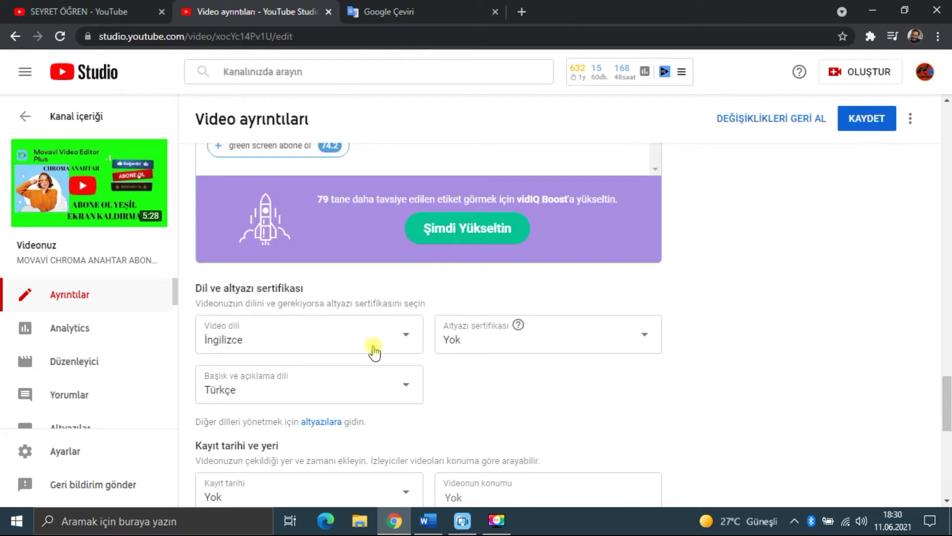
left_click(865, 127)
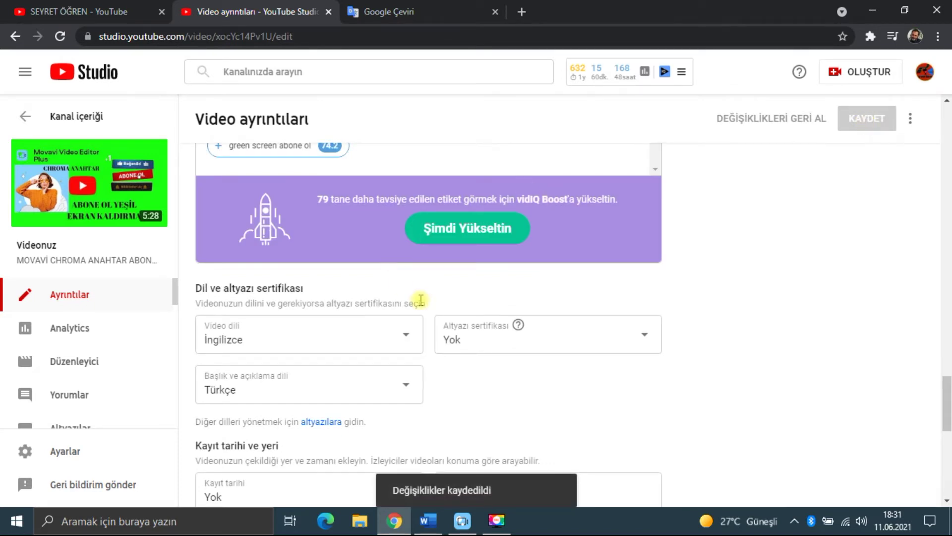
left_click(77, 427)
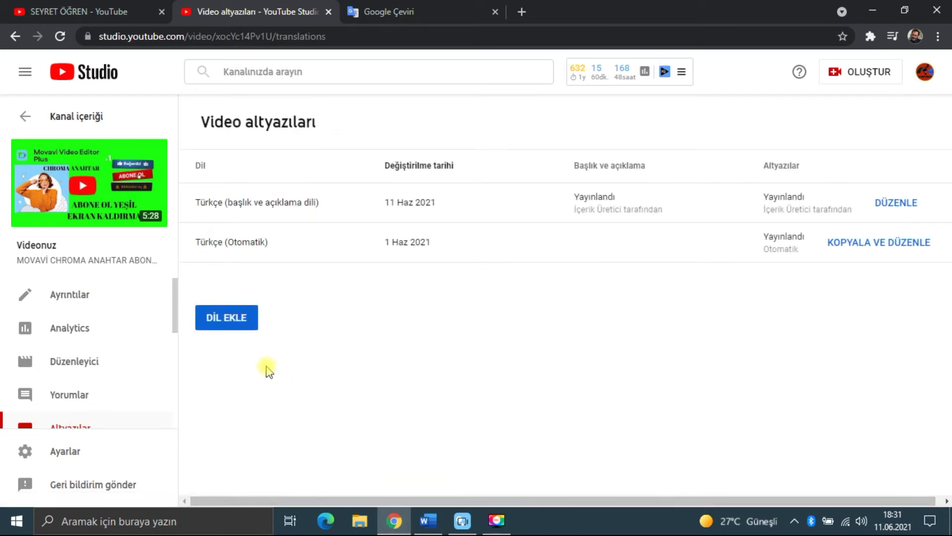
Add İngilizce as a subtitle language and open the subtitle options for its new row
left_click(246, 326)
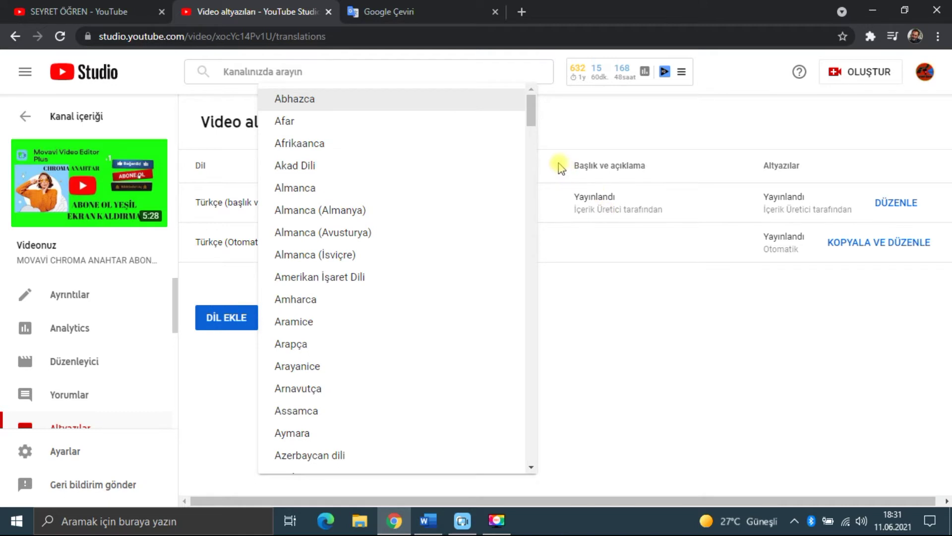
left_click_drag(540, 125, 518, 243)
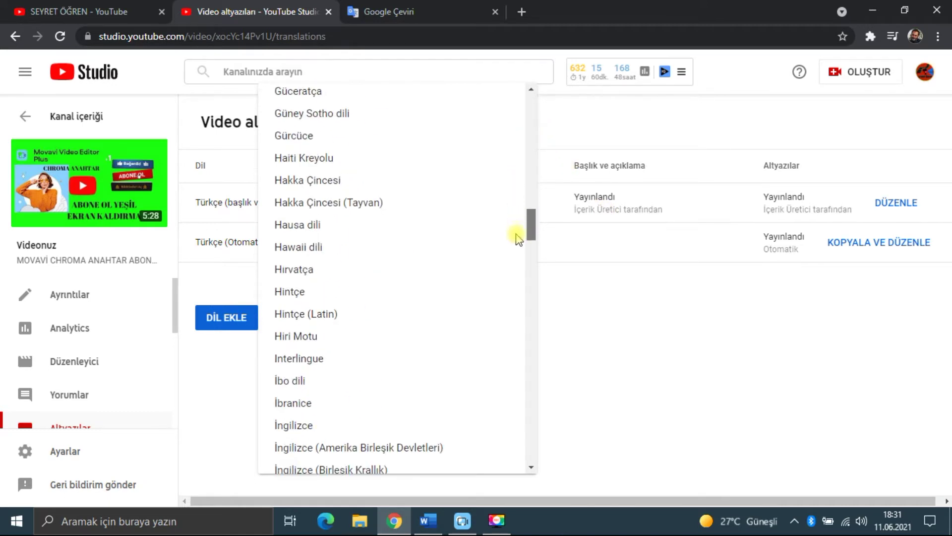
left_click(305, 298)
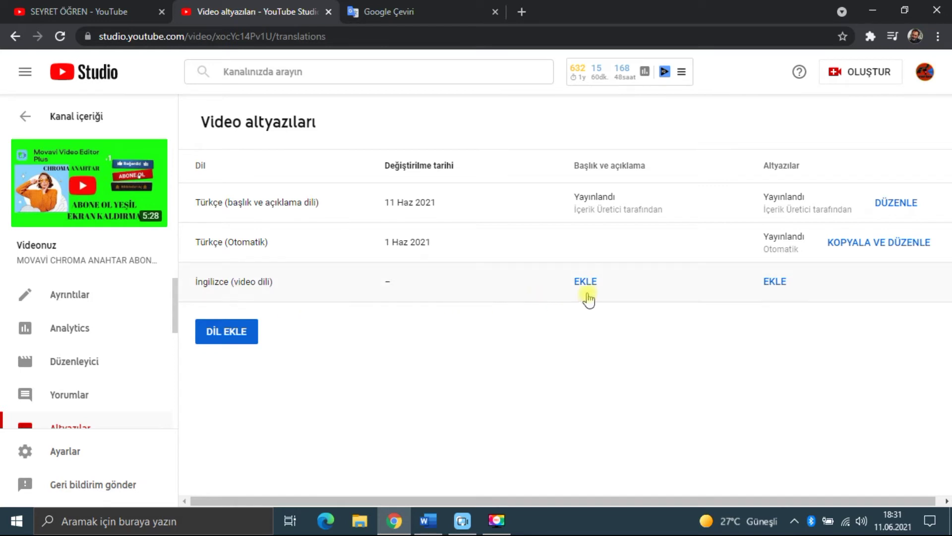
left_click(775, 281)
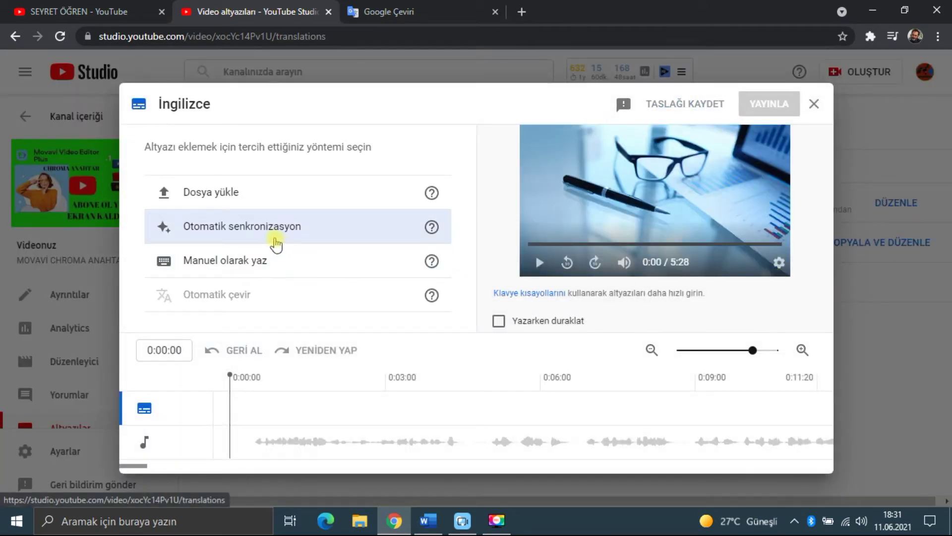
Choose Otomatik senkronizasyon, paste the English translation, and start generating its timings
left_click(275, 237)
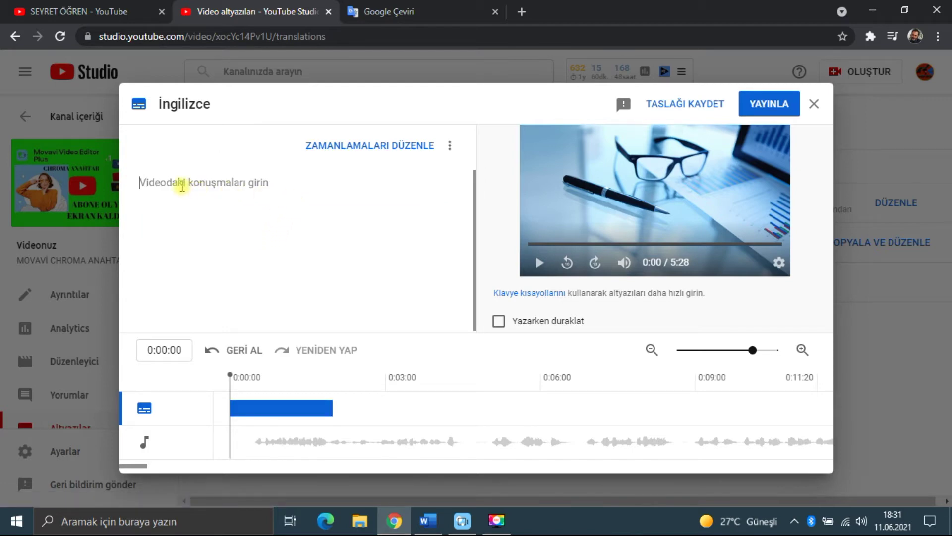
right_click(177, 184)
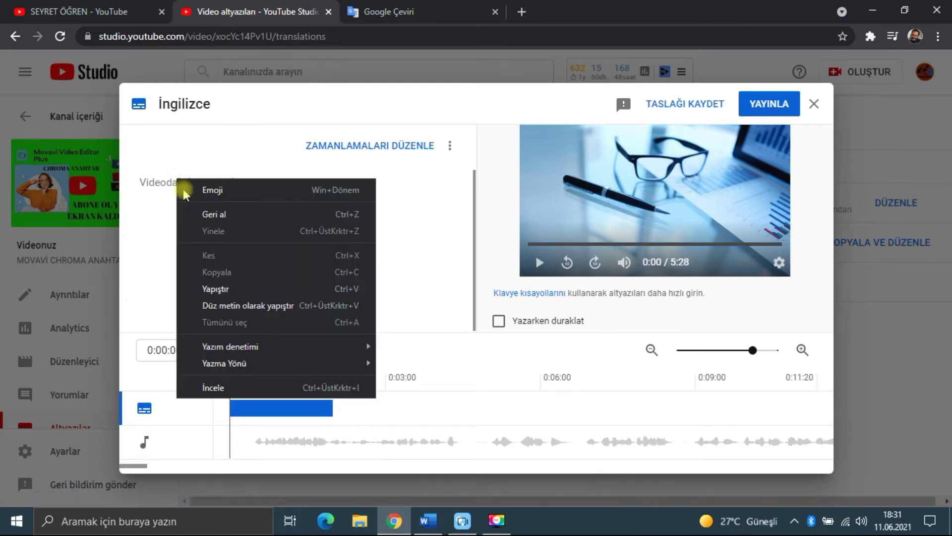
left_click(219, 291)
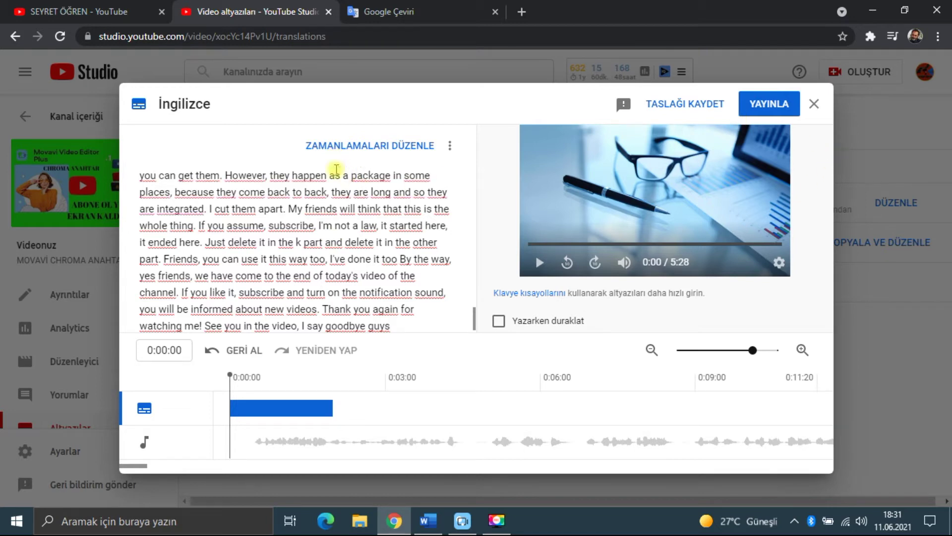
left_click(358, 147)
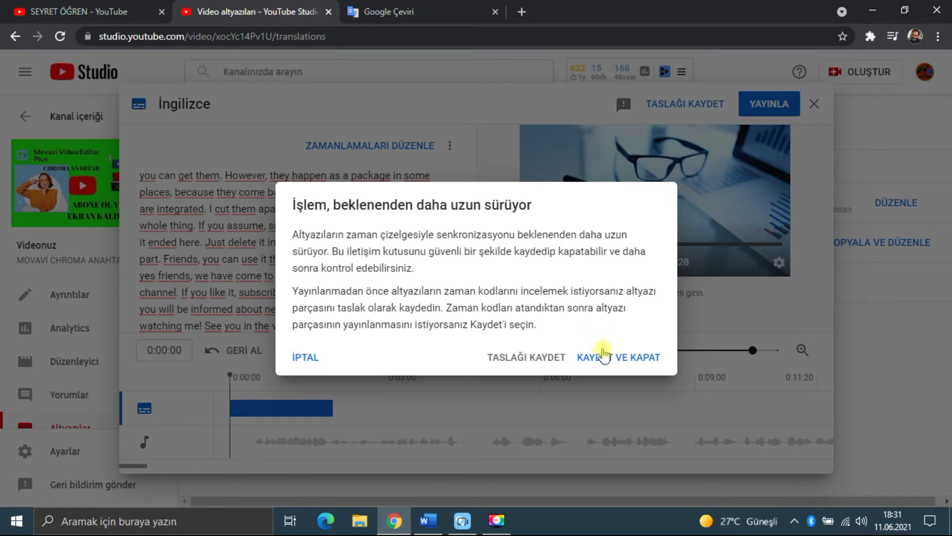
Save and close the İngilizce subtitles, then reload the list to check timing progress
left_click(612, 362)
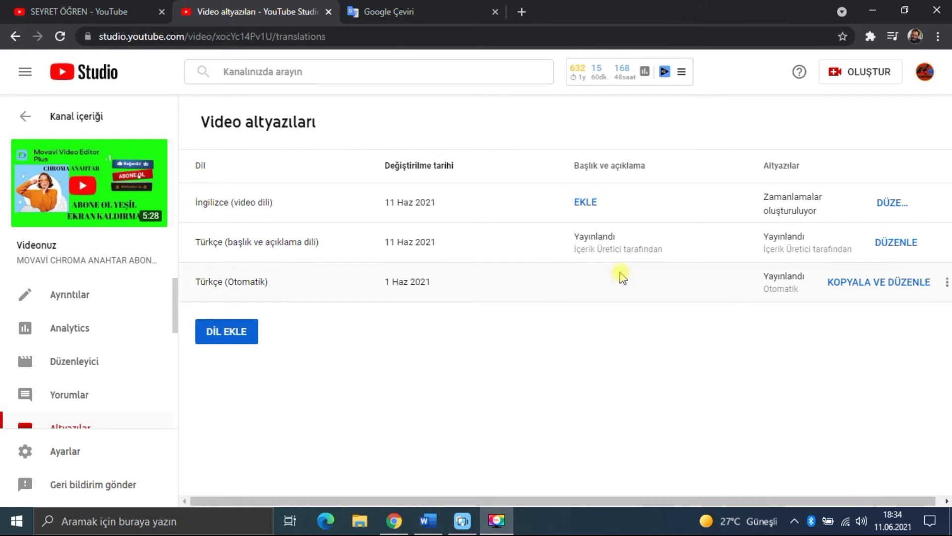
left_click(65, 35)
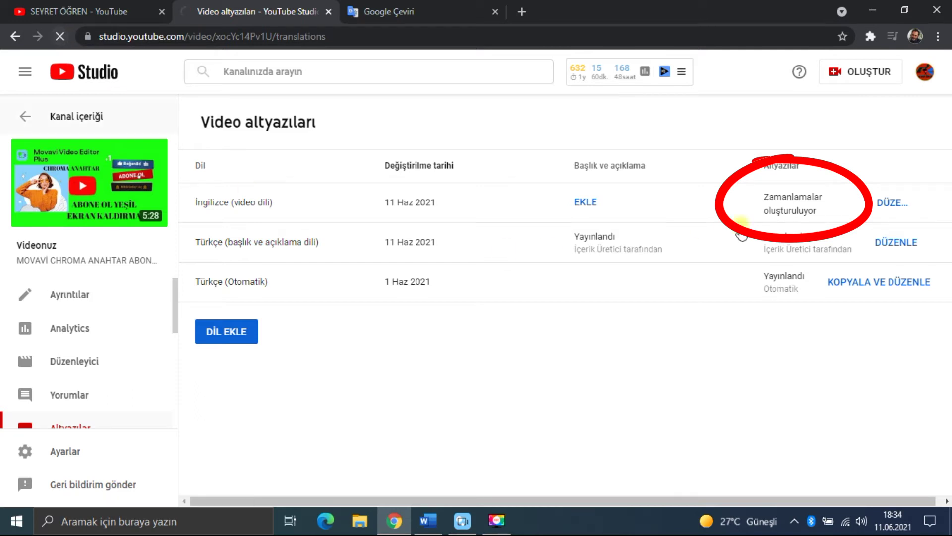
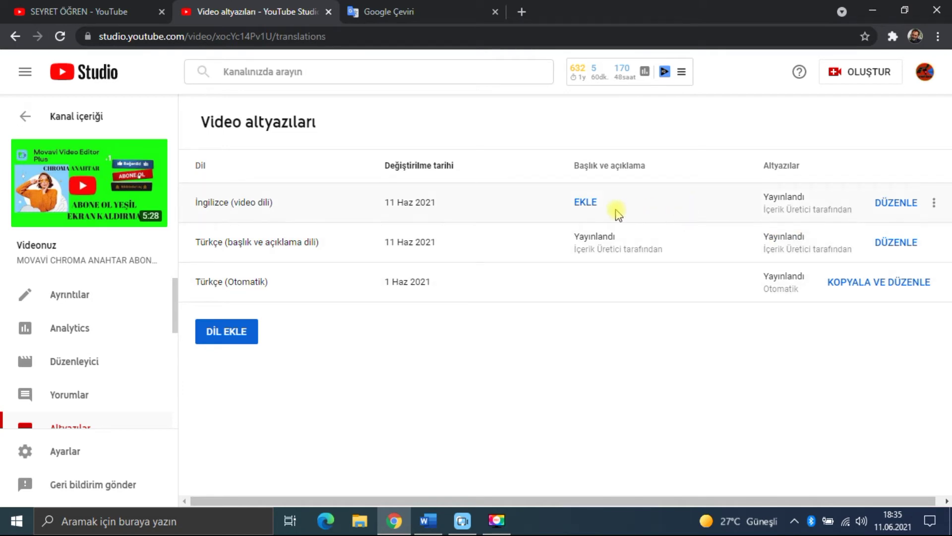
Cancel the empty English translation form and return to the video details page
left_click(587, 203)
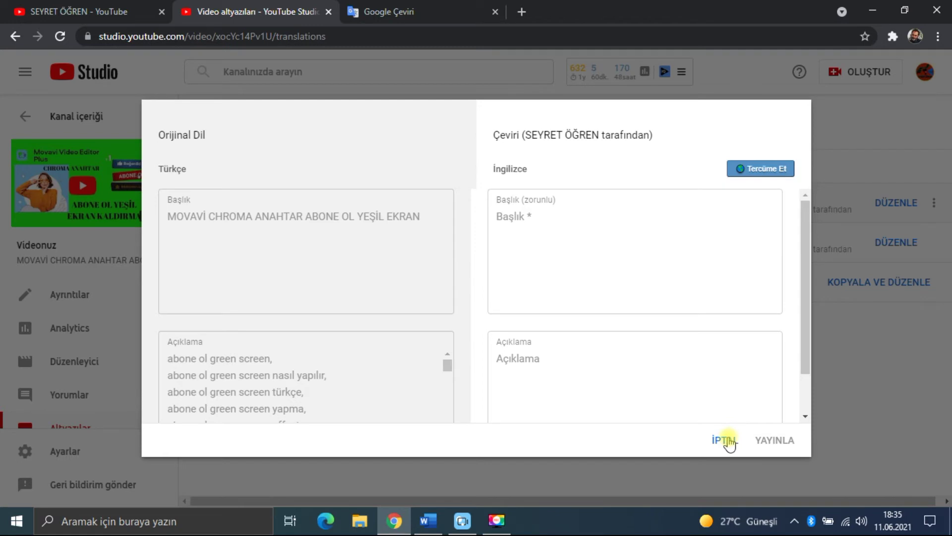
left_click(727, 441)
left_click(79, 298)
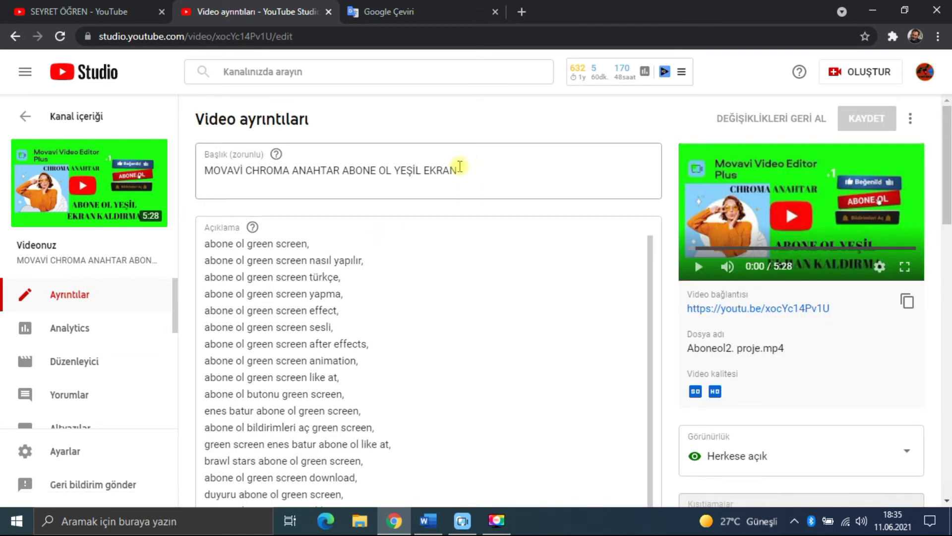
Copy the title 'MOVAVİ CHROMA ANAHTAR ABONE OL YEŞİL EKRAN' and bring up Google Translate
mouse_move(313, 170)
left_mouse_down()
mouse_move(459, 171)
mouse_move(205, 177)
left_mouse_up()
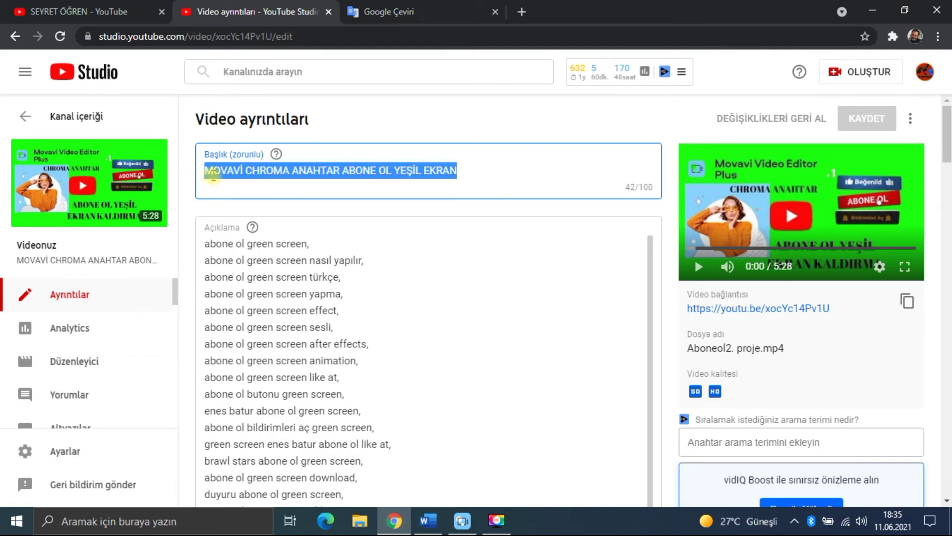
right_click(213, 175)
left_click(238, 227)
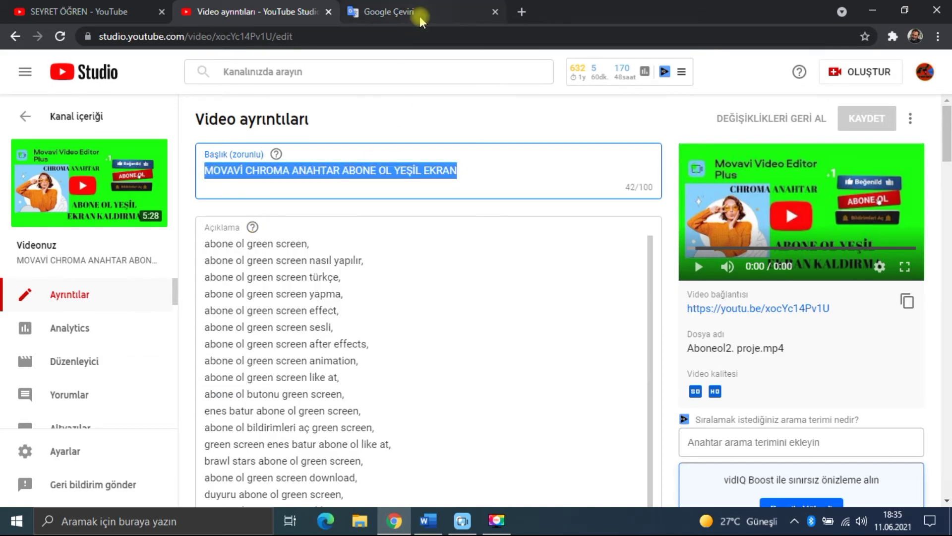
left_click(420, 16)
scroll(372, 121, "up", 5)
Paste the Turkish title into Google Translate and copy the English 'SUBSCRIBE MOVAVI CHROMA KEY GREEN SCREEN'
scroll(372, 121, "up", 5)
scroll(375, 119, "up", 5)
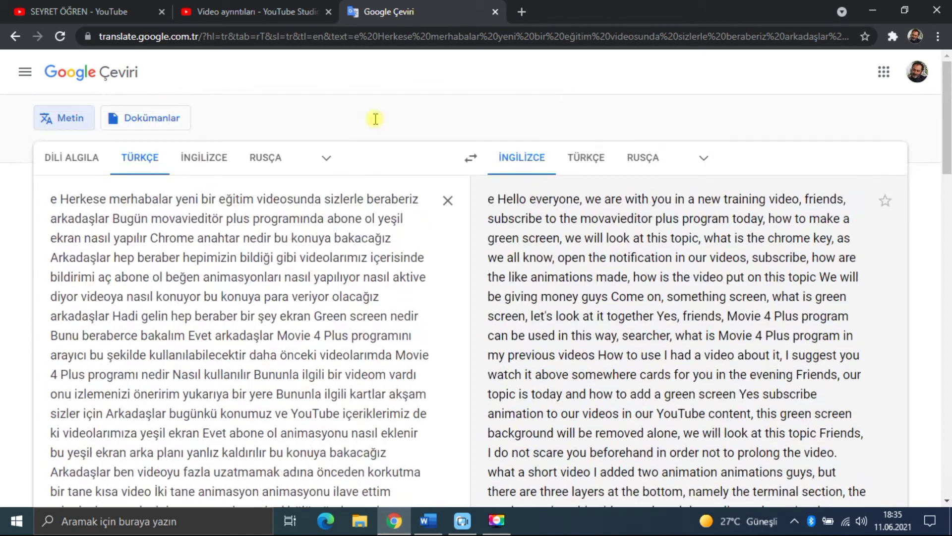
left_click(448, 200)
right_click(127, 214)
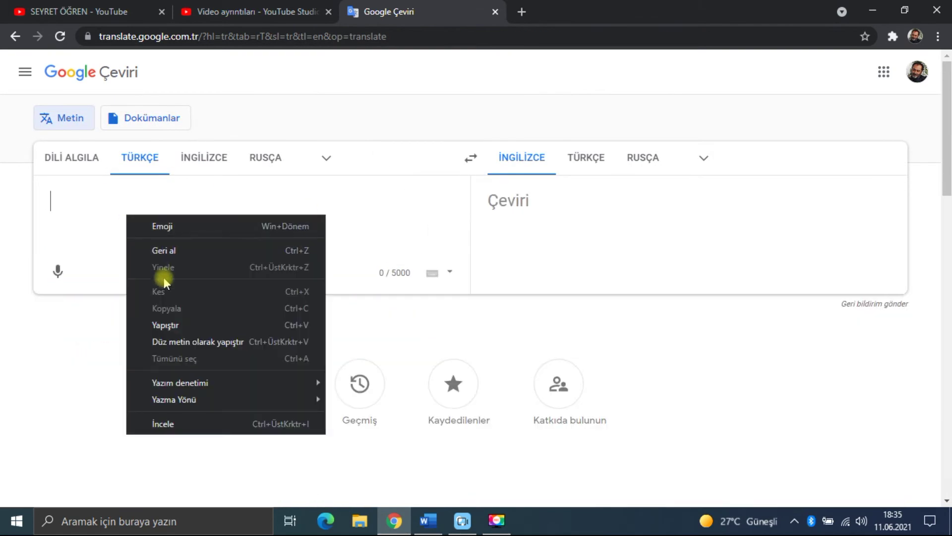
left_click(176, 325)
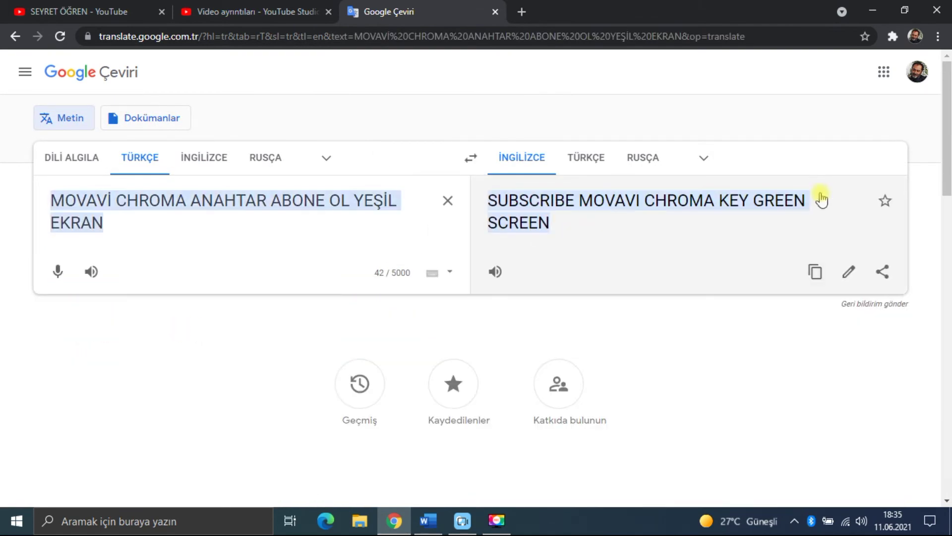
left_click(815, 271)
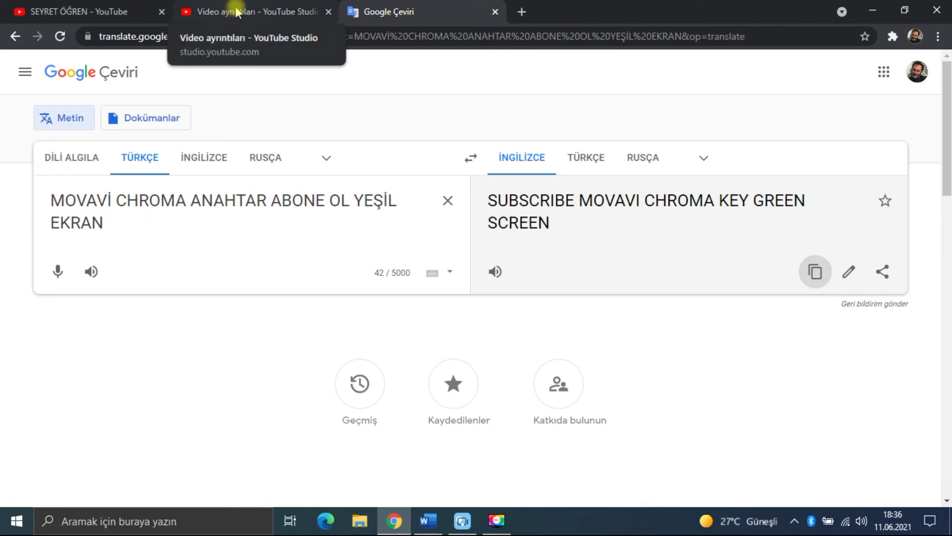
left_click(237, 13)
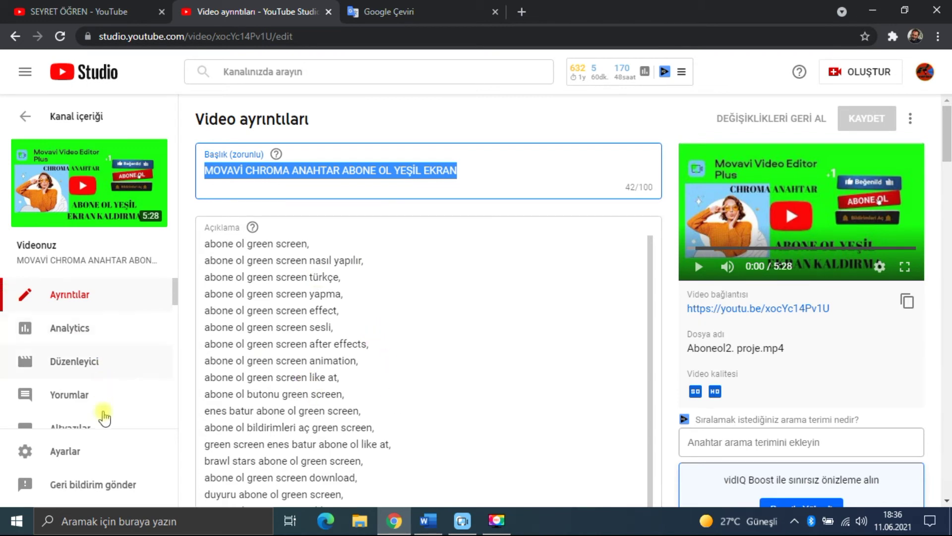
Paste 'SUBSCRIBE MOVAVI CHROMA KEY GREEN SCREEN' into the İngilizce Başlık field in Altyazılar and publish it
left_click(92, 432)
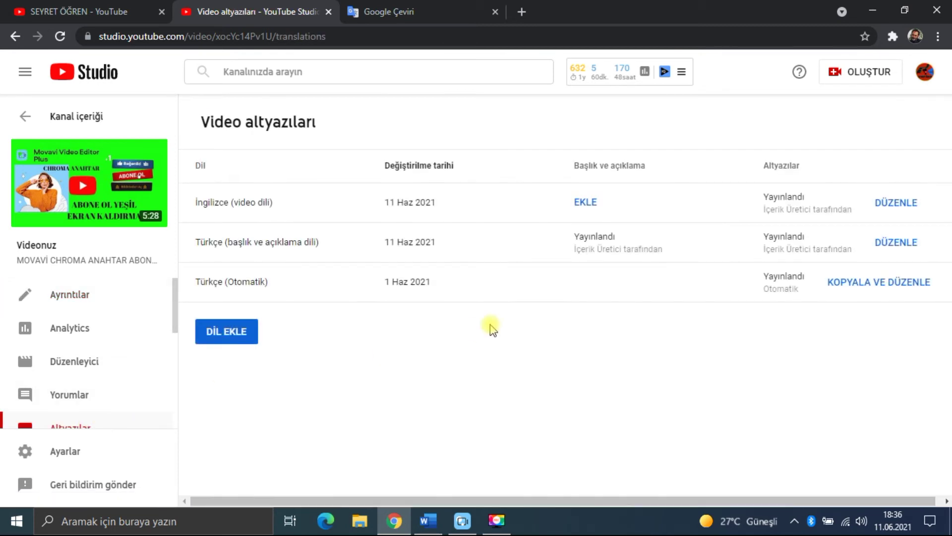
left_click(593, 205)
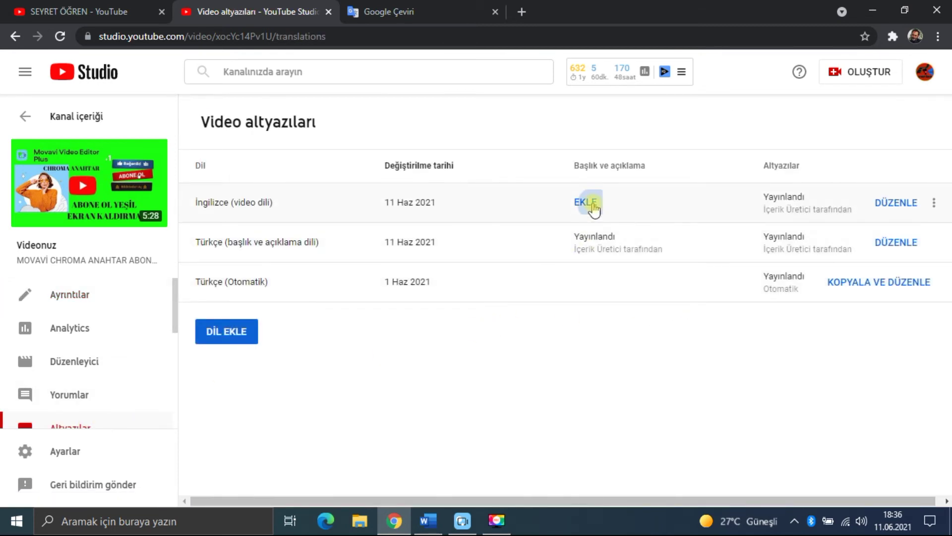
right_click(516, 223)
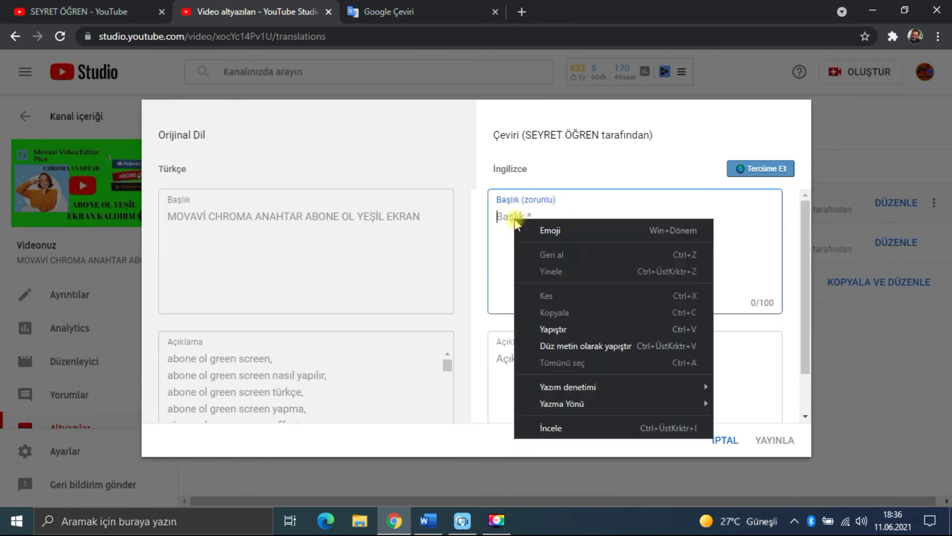
left_click(564, 329)
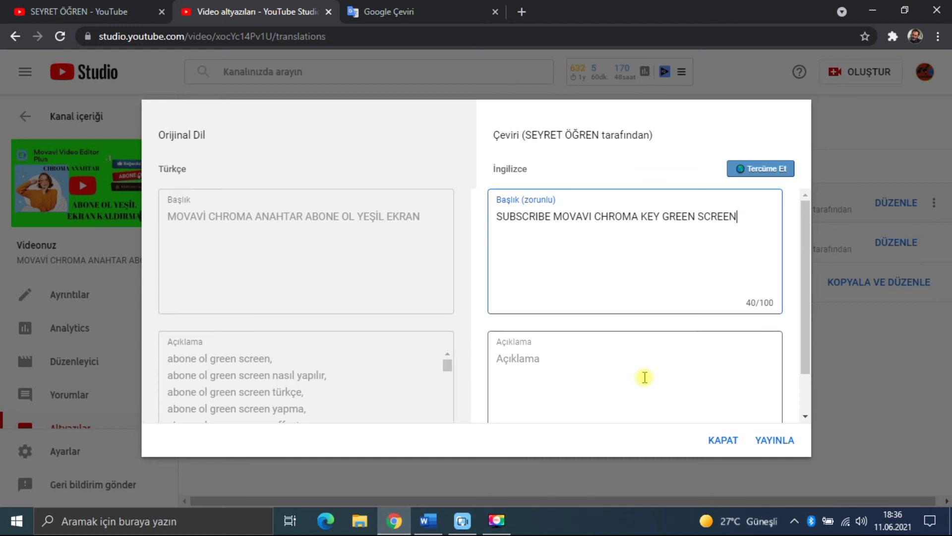
left_click(775, 442)
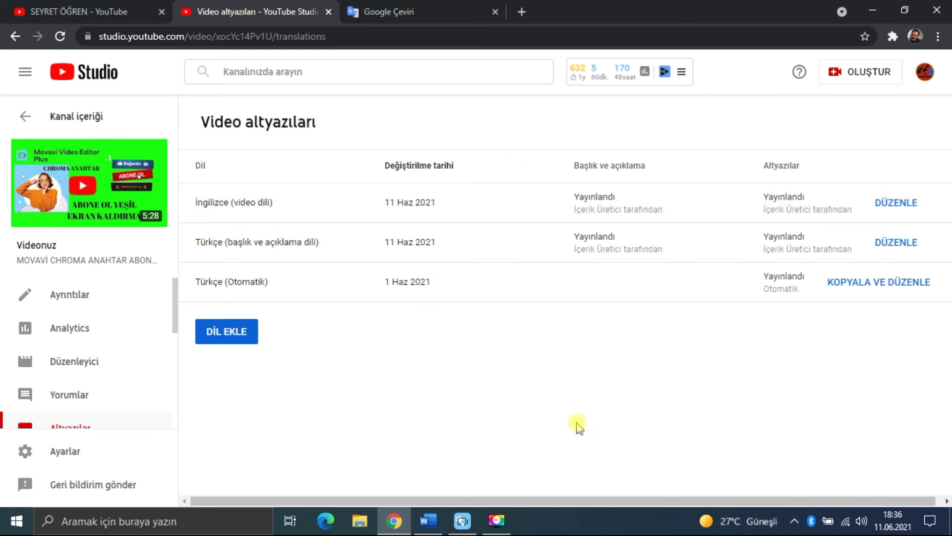
On the details page, open the Video dili dropdown and scroll its list to Türkçe
left_click(68, 298)
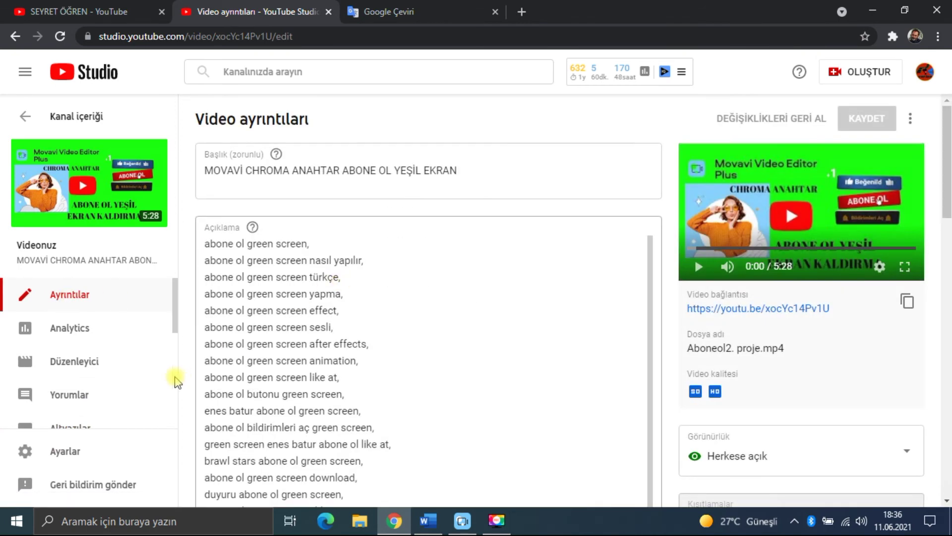
scroll(686, 222, "down", 2)
scroll(605, 223, "down", 3)
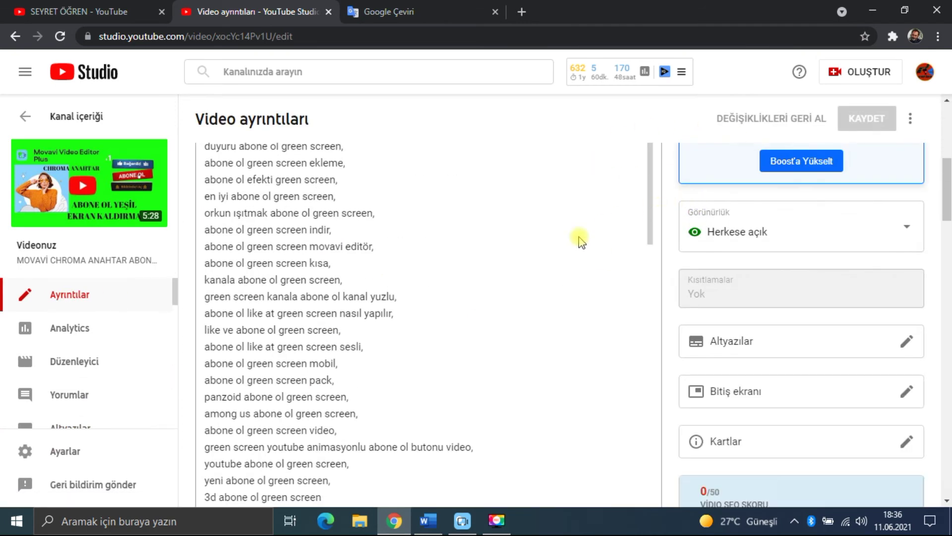
scroll(631, 315, "down", 3)
scroll(663, 336, "down", 3)
scroll(666, 342, "down", 3)
scroll(666, 342, "down", 5)
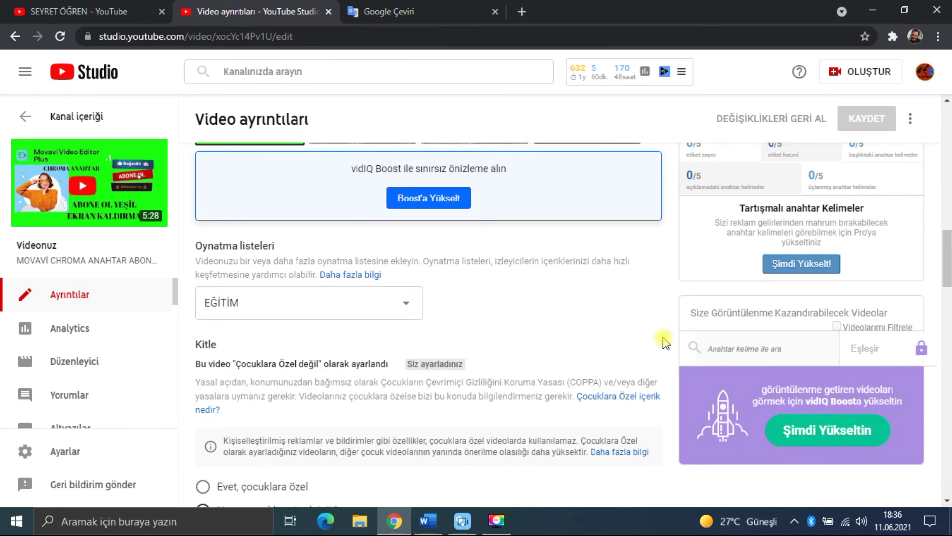
scroll(665, 336, "down", 5)
scroll(602, 325, "down", 5)
scroll(557, 340, "down", 4)
scroll(558, 329, "down", 5)
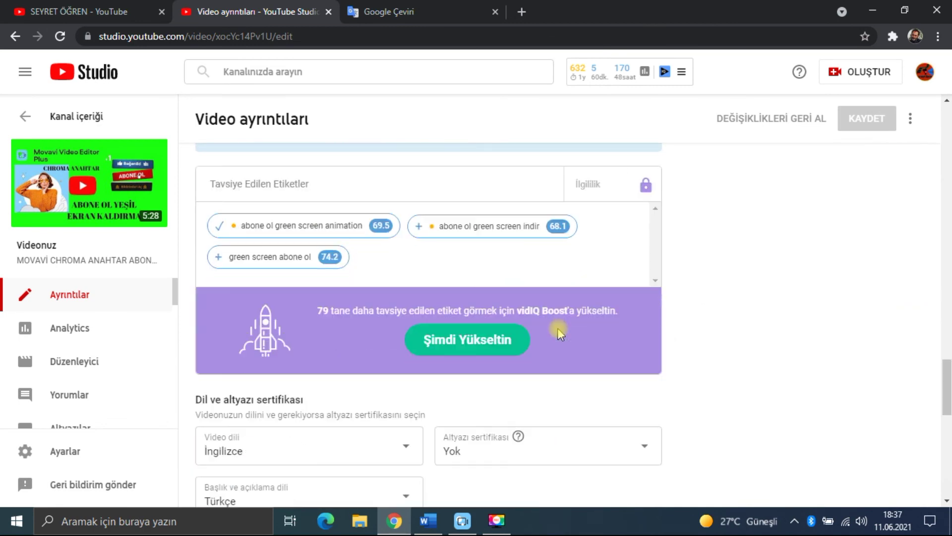
scroll(559, 327, "down", 5)
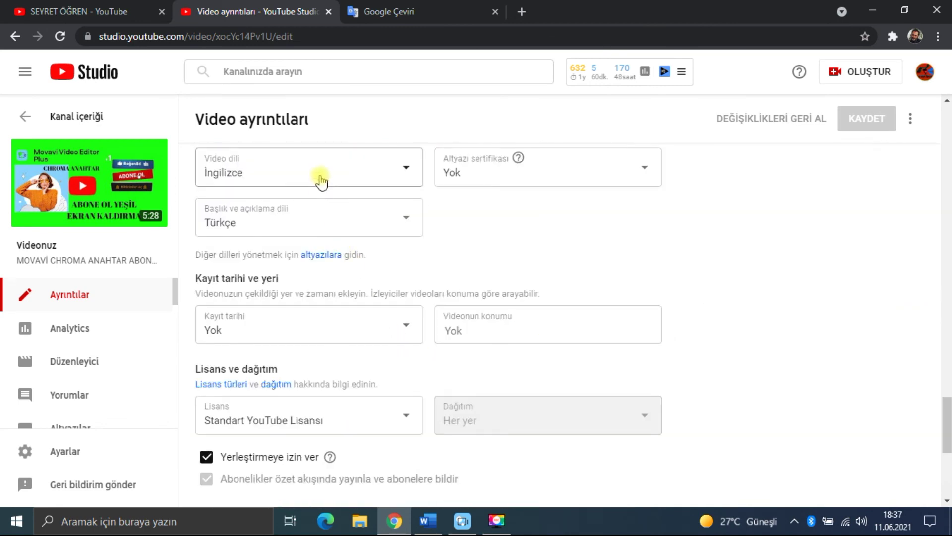
left_click(320, 172)
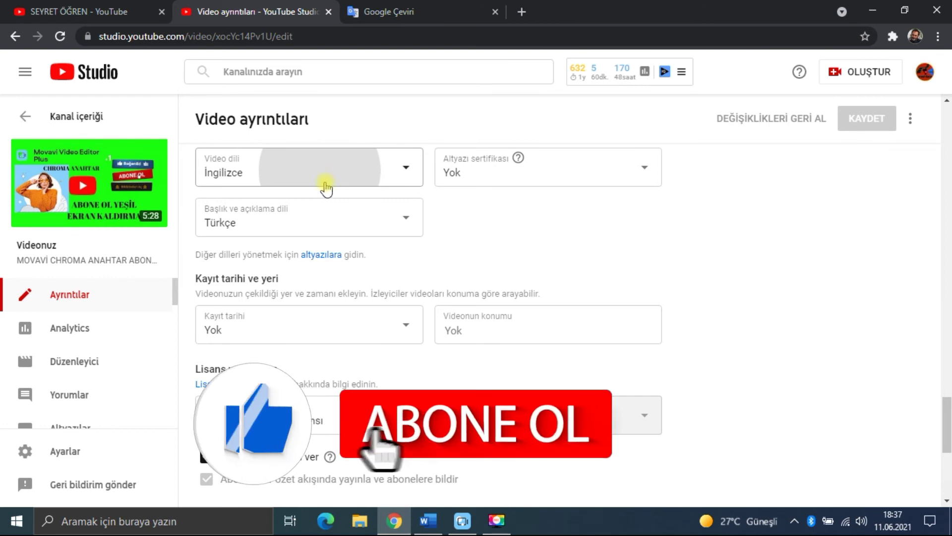
left_click_drag(418, 276, 422, 434)
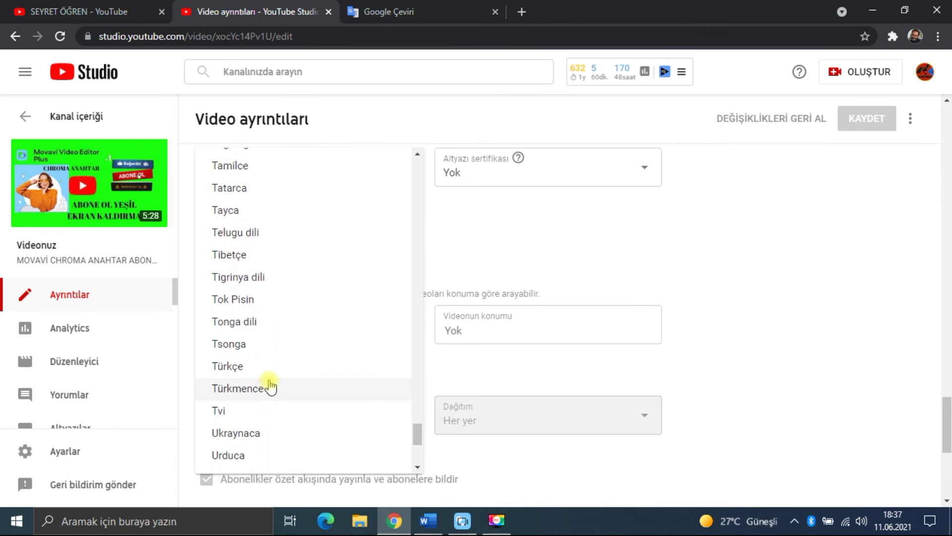
Choose Türkçe as video language, save the details, and check the Altyazılar list
left_click(252, 367)
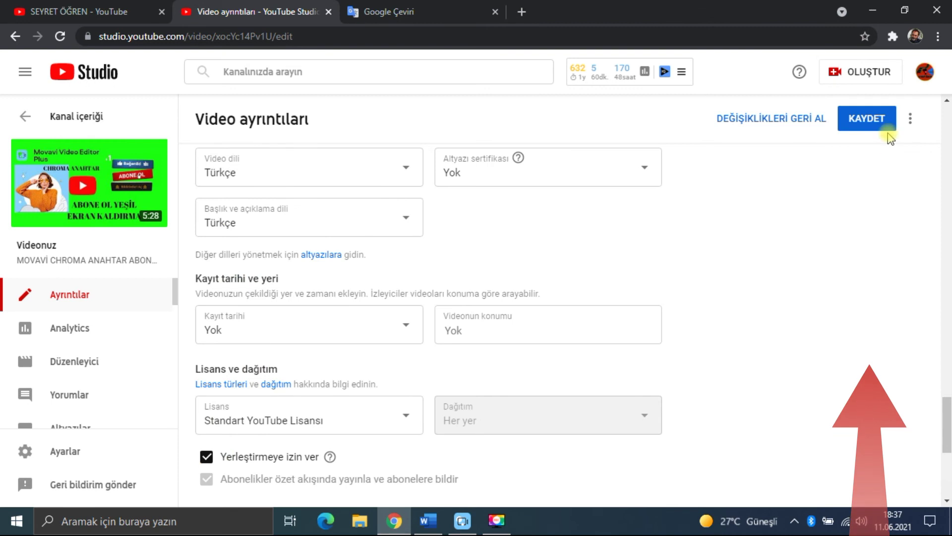
left_click(877, 127)
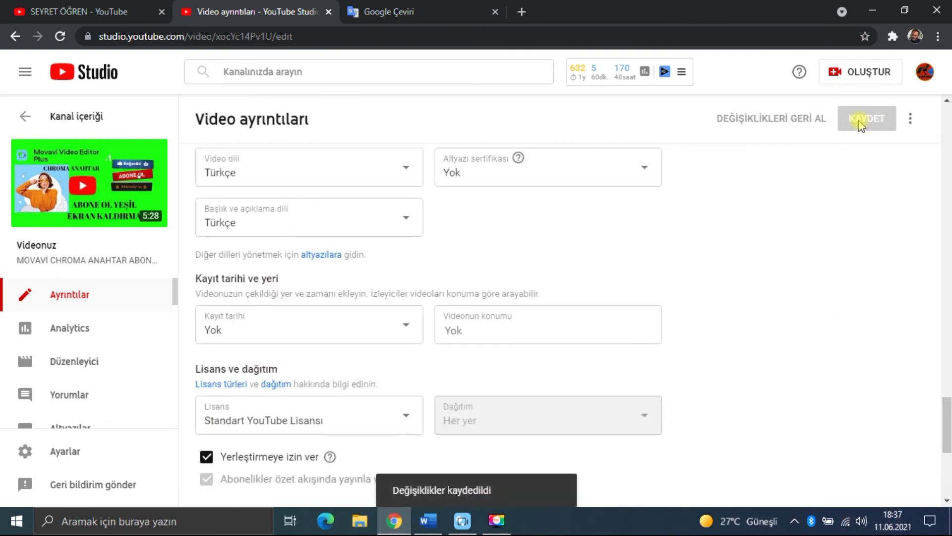
left_click(93, 426)
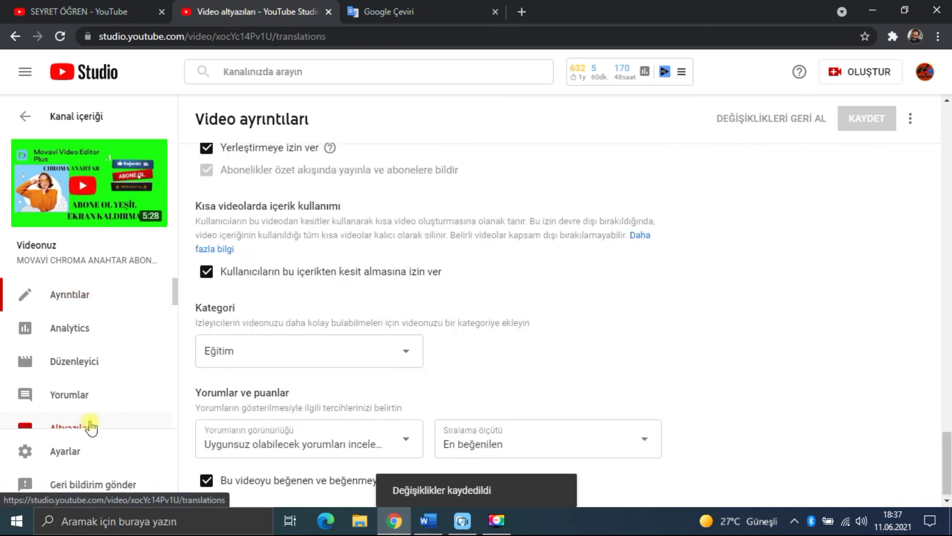